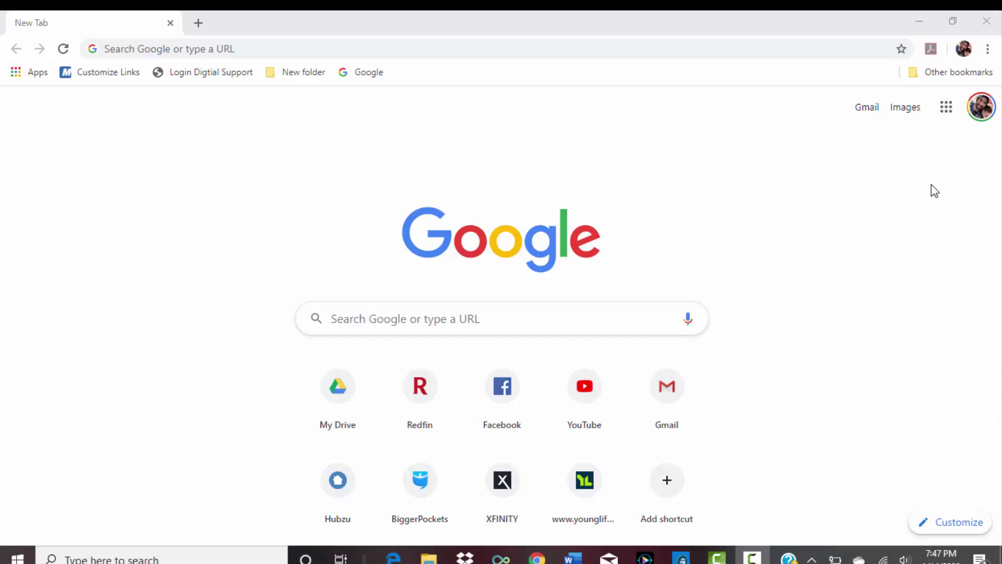
Open Google Drive from the Google apps grid on Chrome's New Tab page
left_click(945, 110)
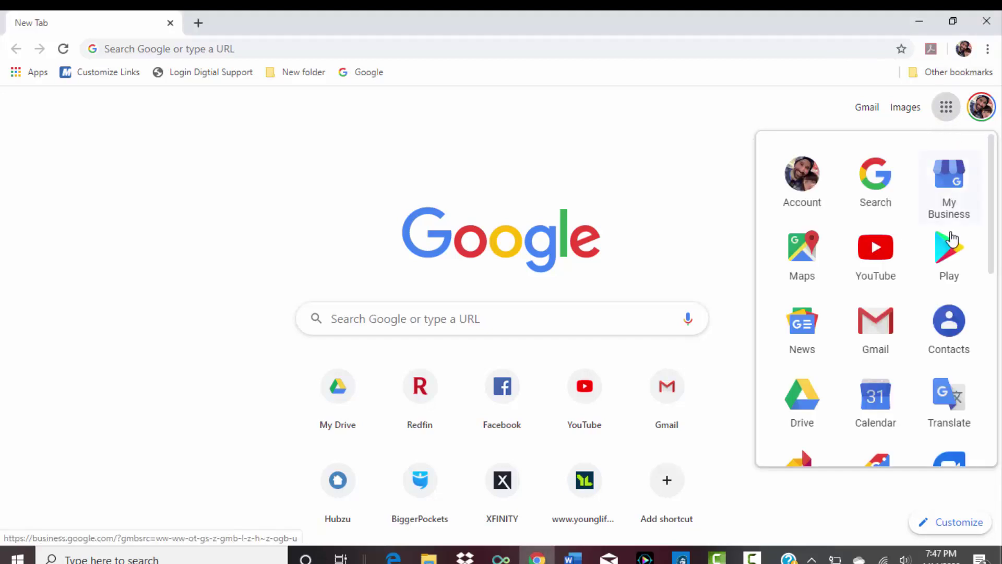
left_click(794, 409)
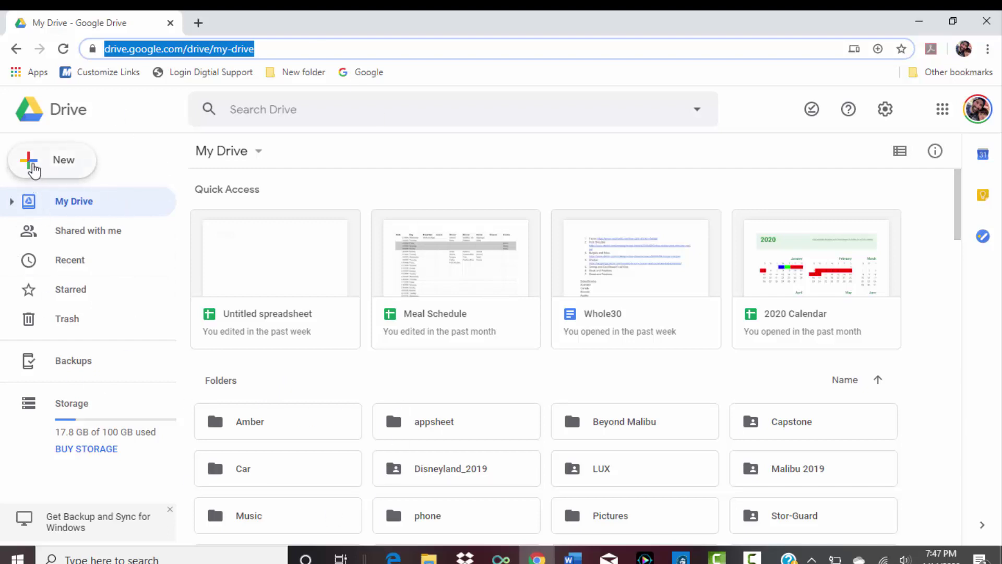
Create a blank Google Form from Drive's New > More menu
left_click(33, 170)
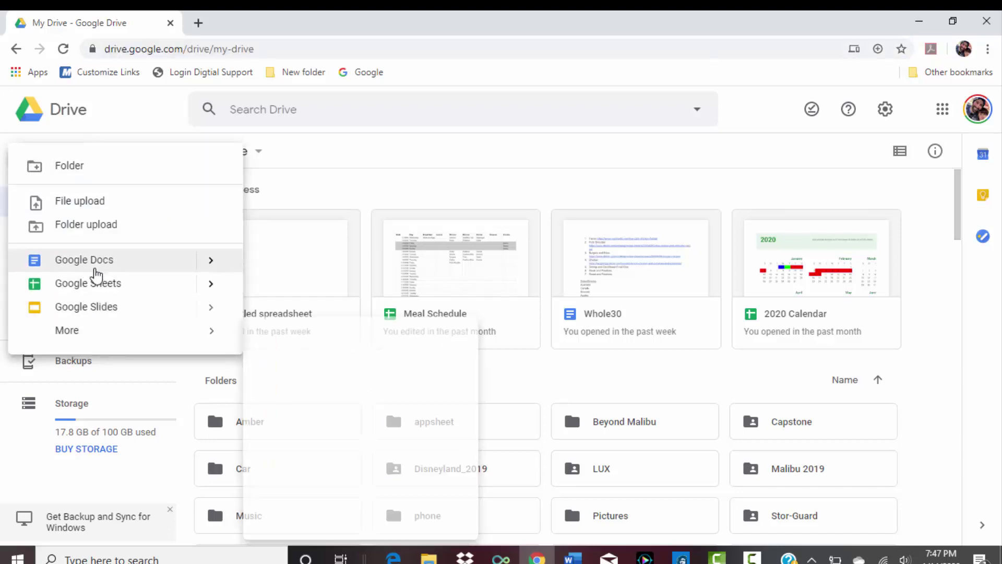
mouse_move(82, 332)
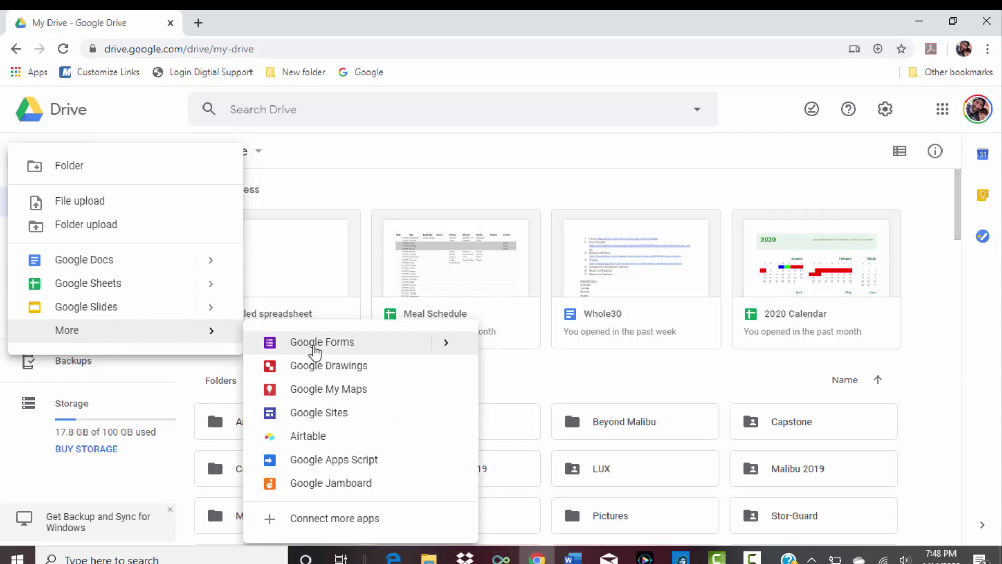
left_click(315, 351)
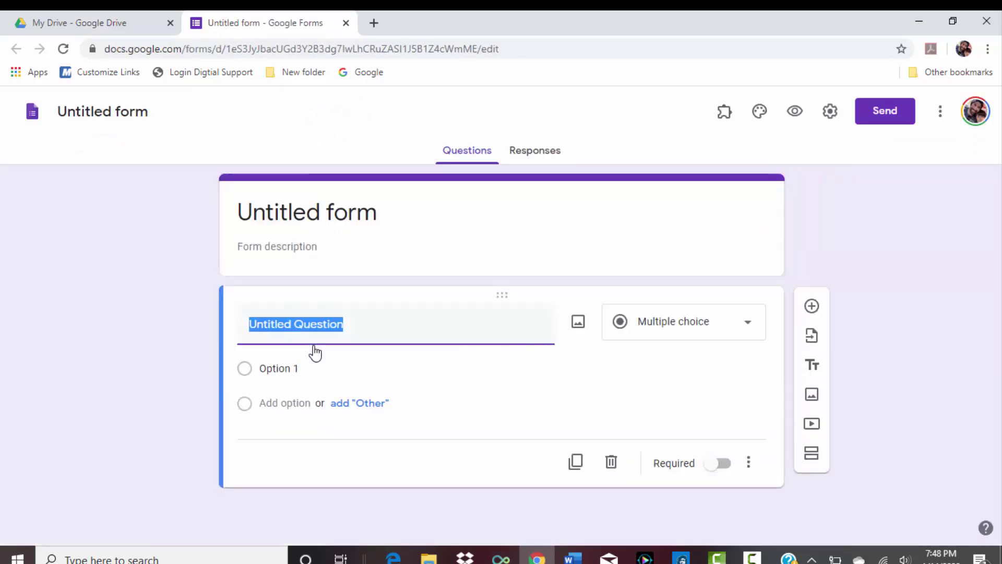
Give the form the employee's Time Card title and make question one a Short answer titled 'Job'
left_click(351, 221)
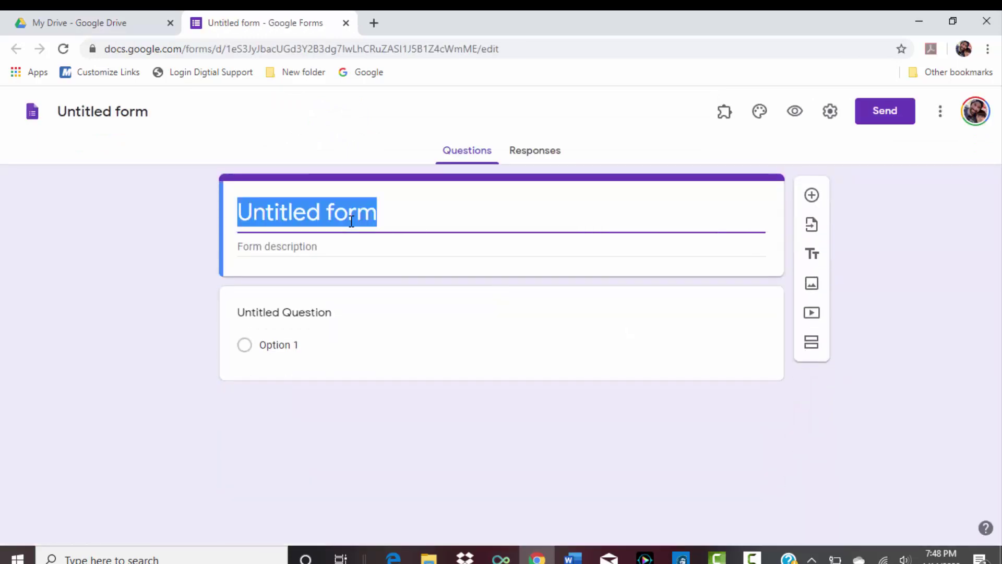
type("Jer")
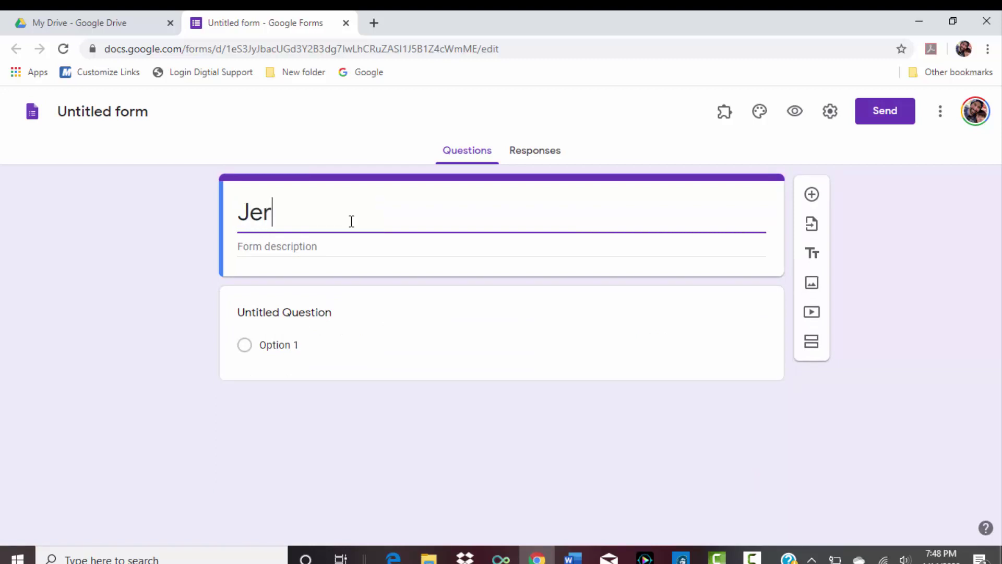
type("amy's ")
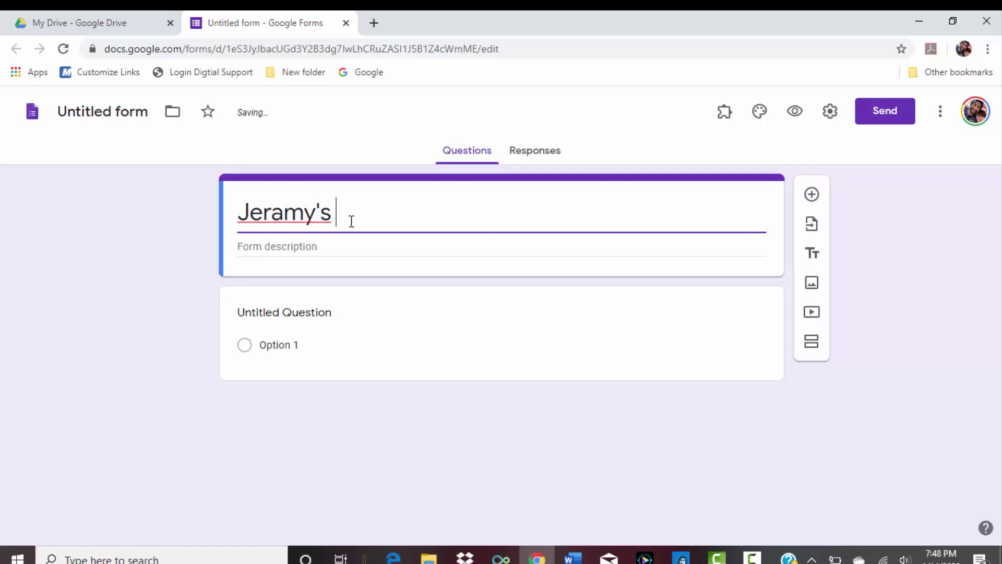
type("Time")
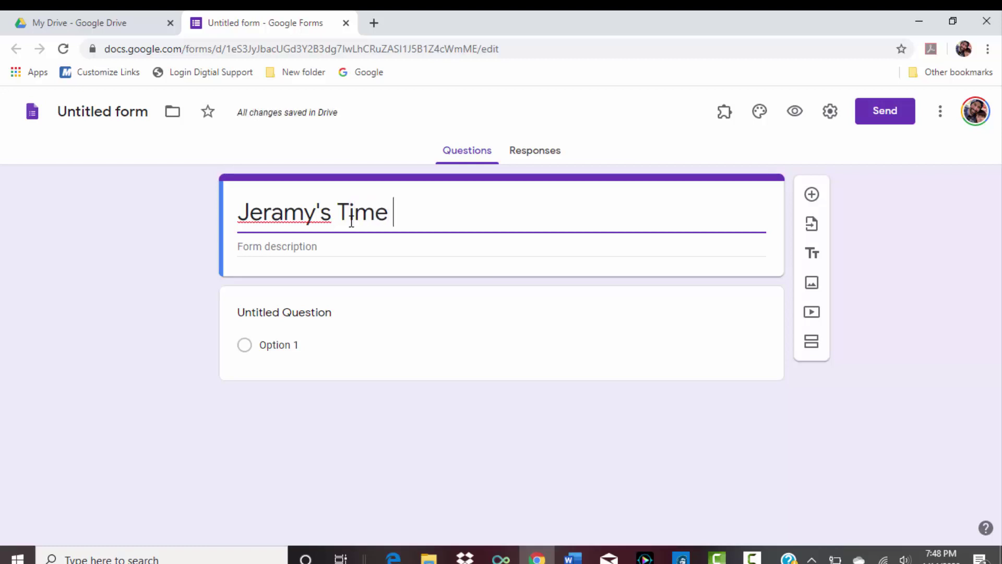
type(" Card")
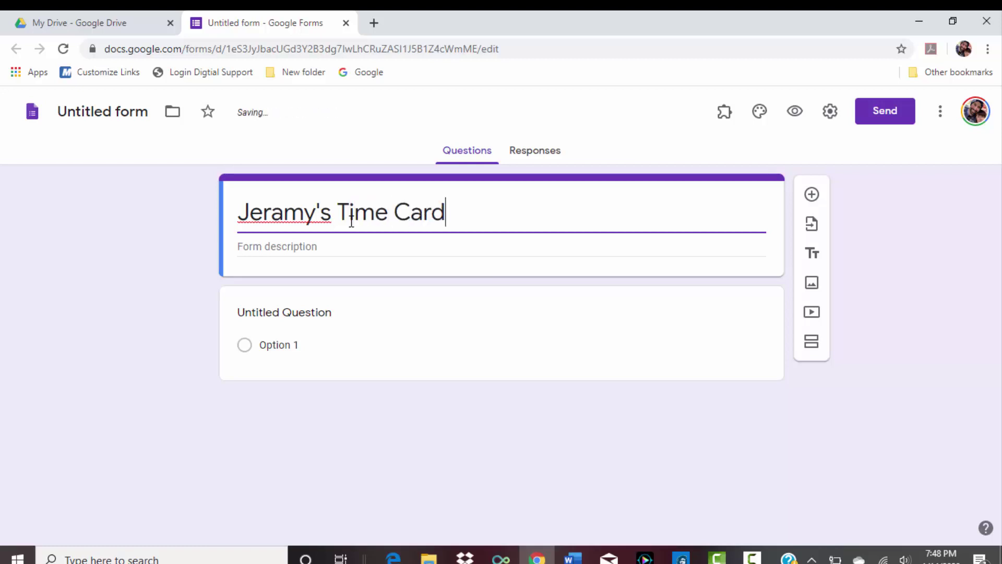
left_click(320, 314)
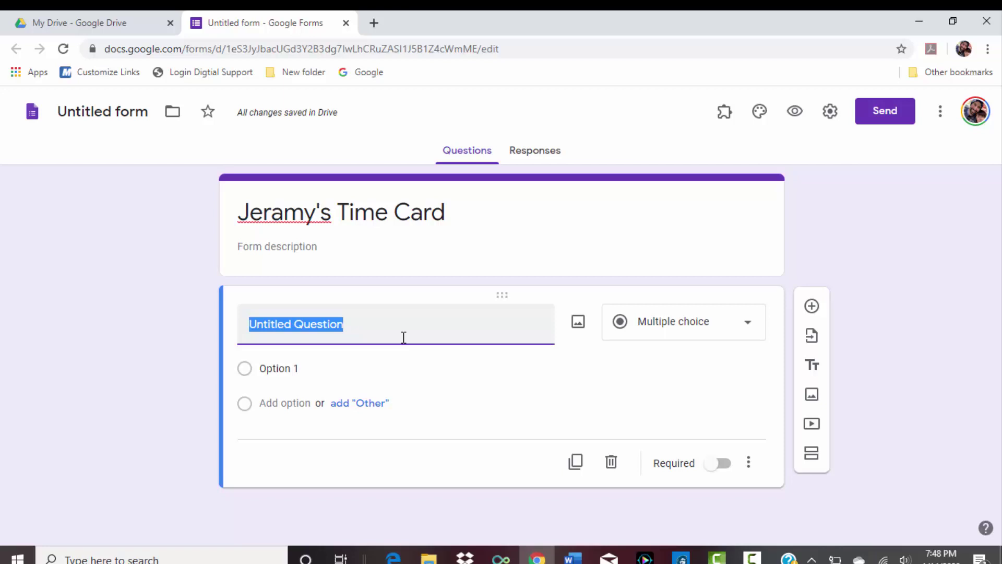
left_click(752, 330)
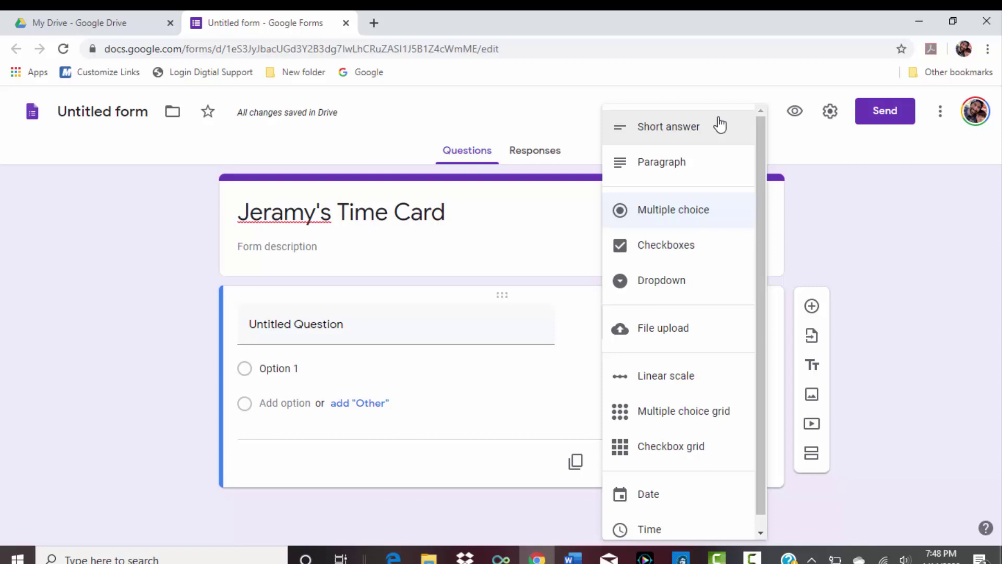
left_click(708, 136)
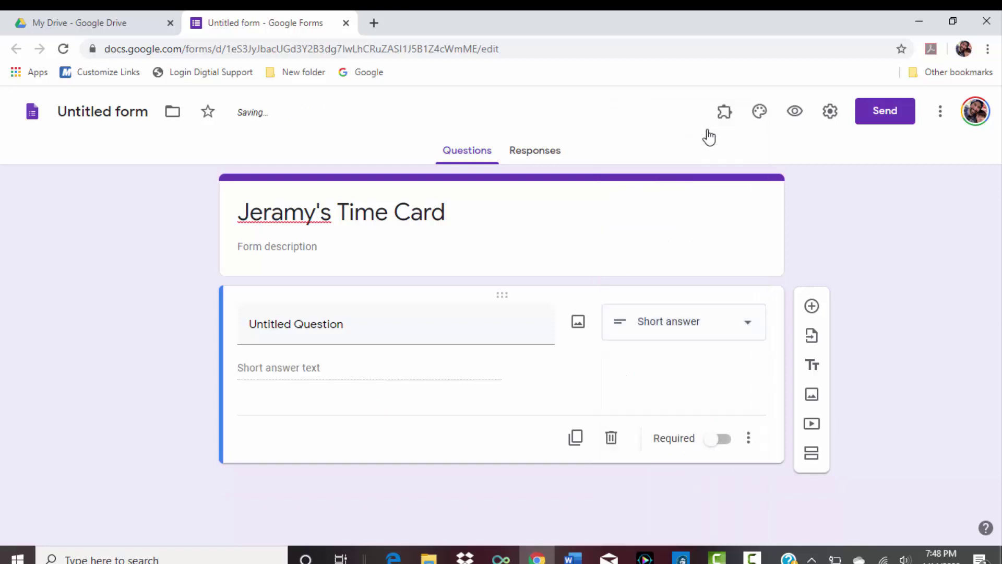
left_click(349, 337)
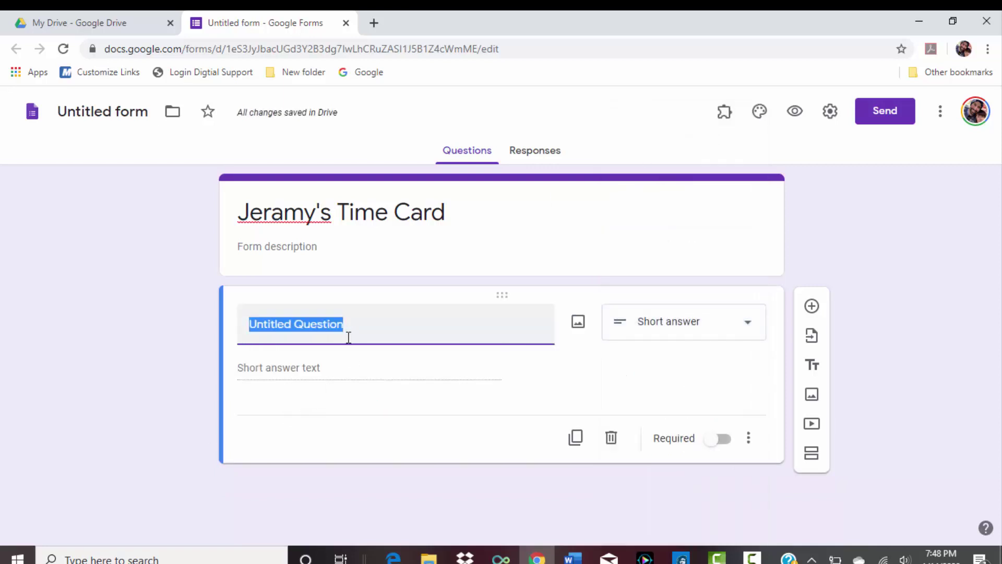
type("Job")
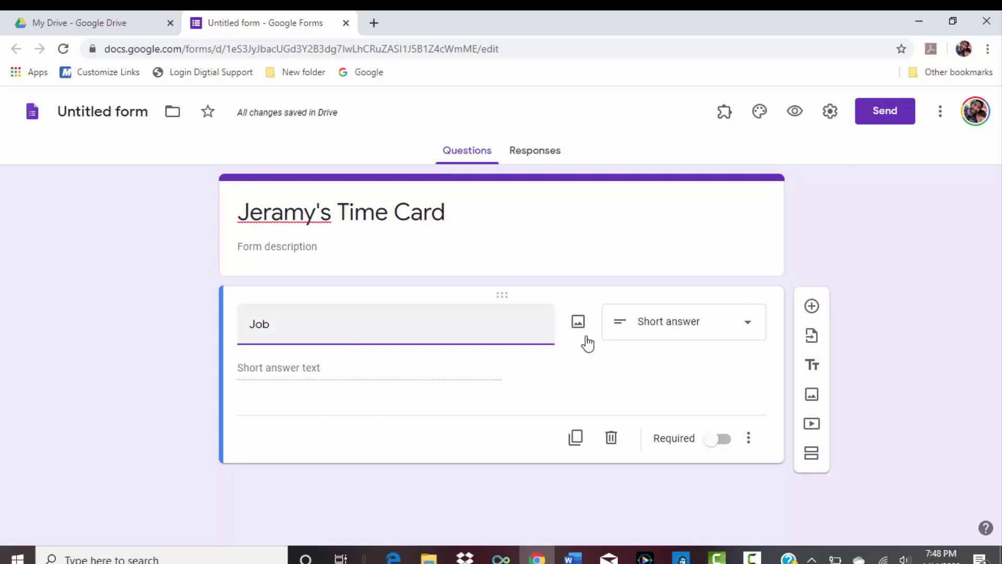
Add a second question as a Time question, then erase its draft 'End tim' title
left_click(811, 308)
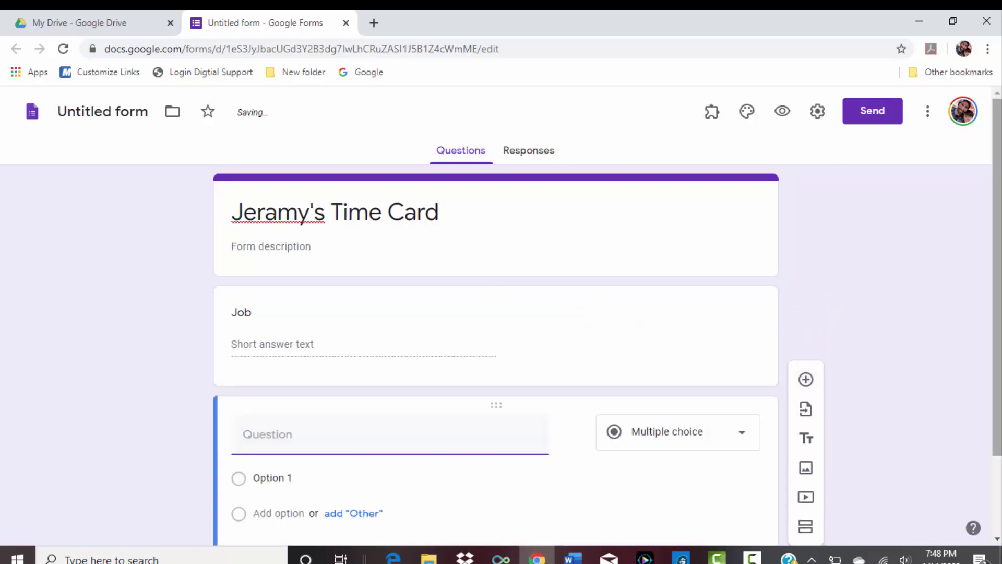
scroll(989, 308, "down", 2)
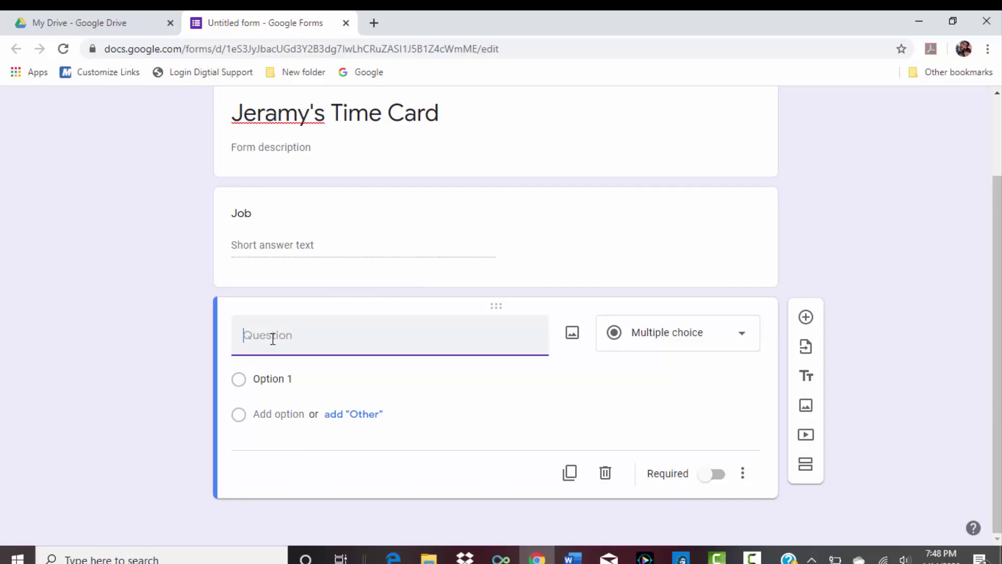
left_click(732, 337)
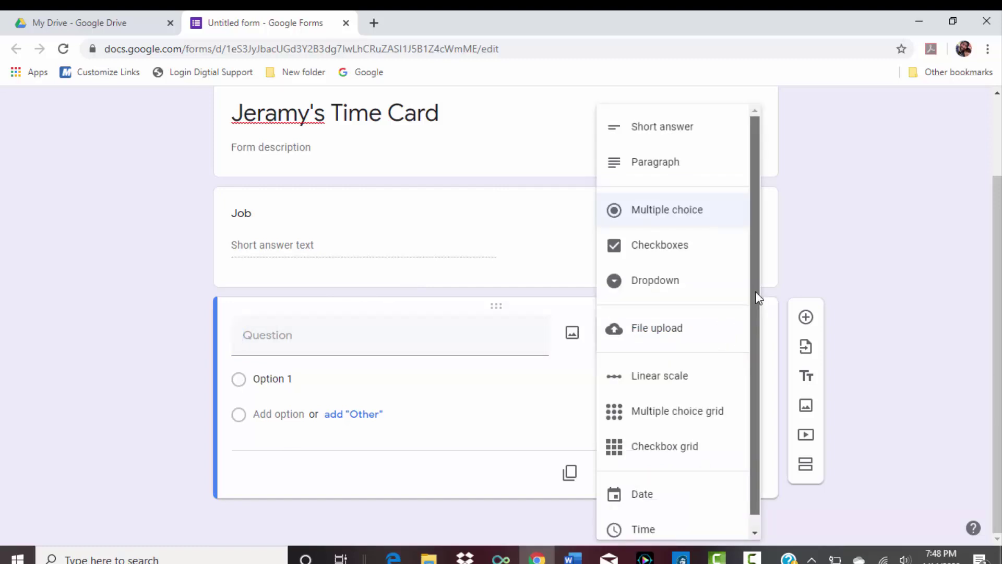
scroll(753, 350, "down", 1)
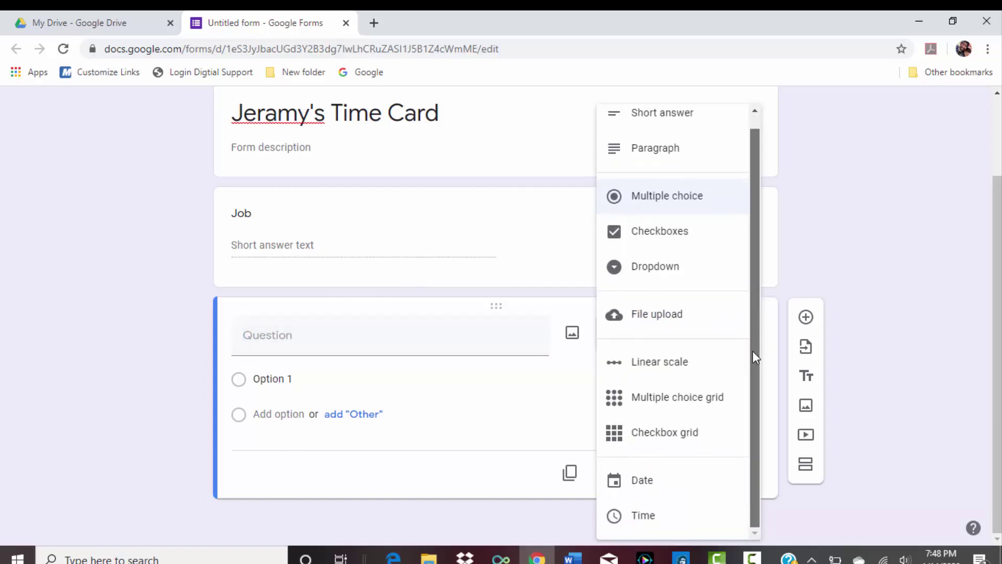
left_click(642, 517)
right_click(642, 517)
left_click(263, 371)
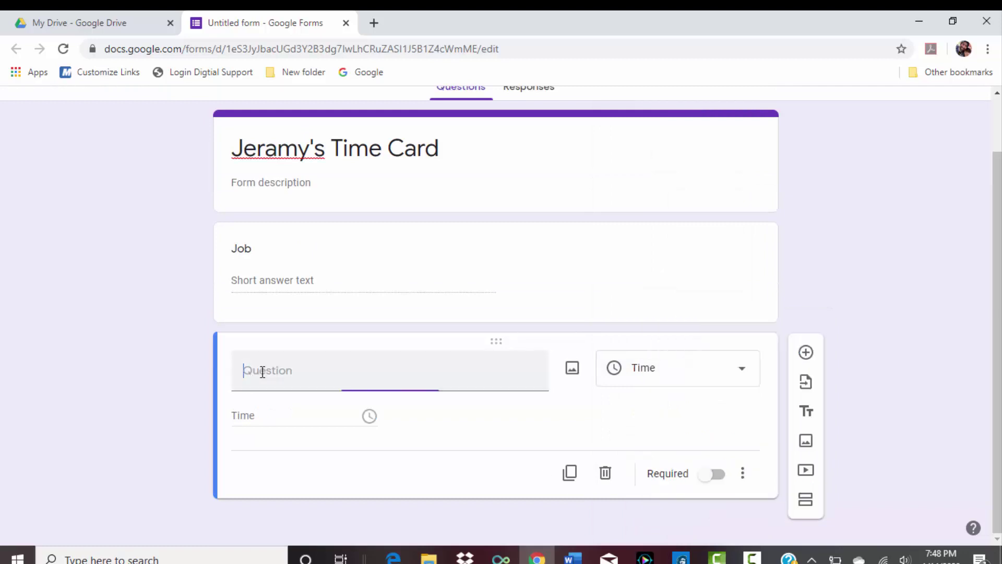
type("End time")
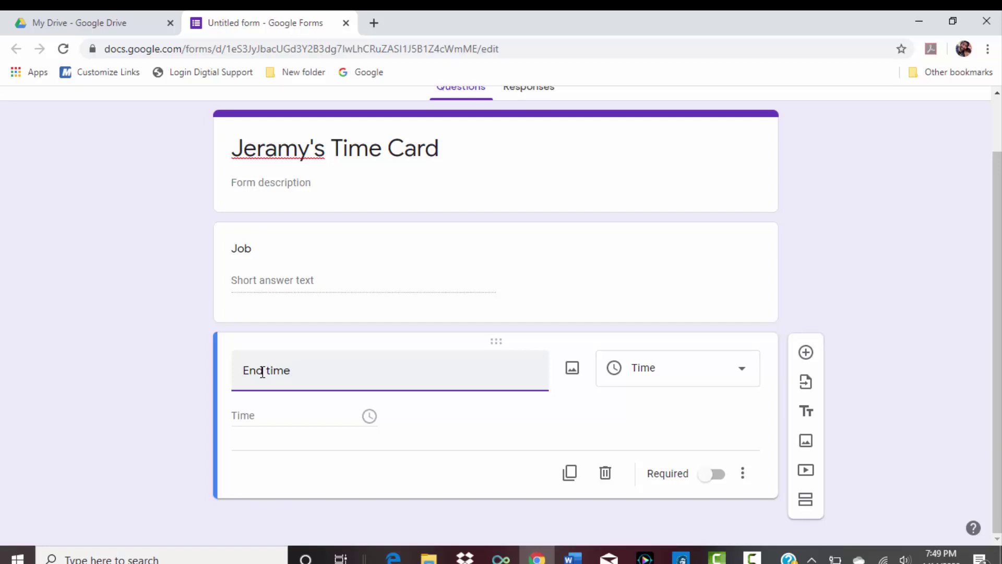
key("BackSpace")
key("BackSpace")
key("BackSpace")
key("BackSpace")
key("BackSpace")
key("BackSpace")
key("BackSpace")
Make it a multiple-choice question 'Start or End' with choices Start and End
left_click(744, 384)
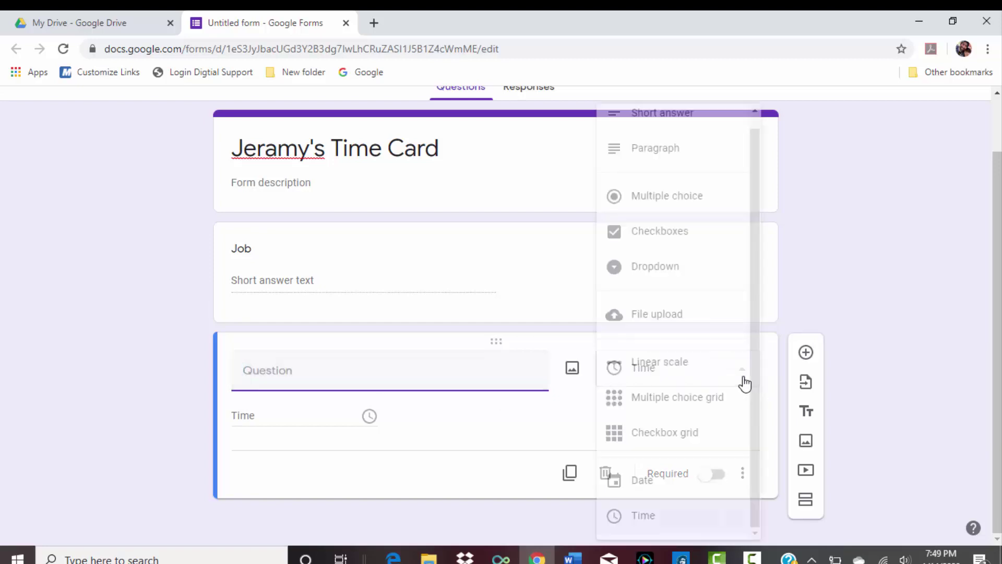
left_click(681, 210)
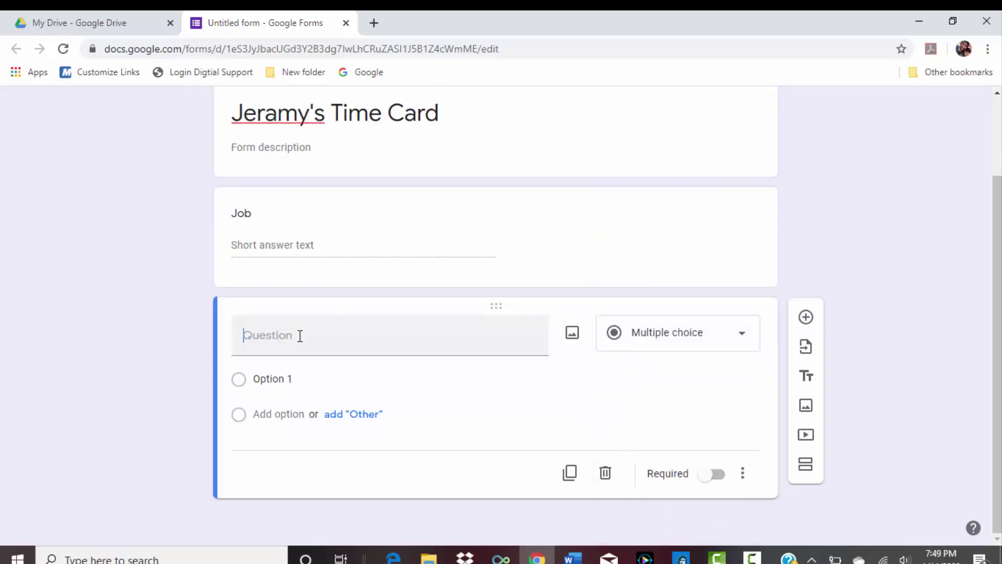
left_click(301, 337)
type("Start ")
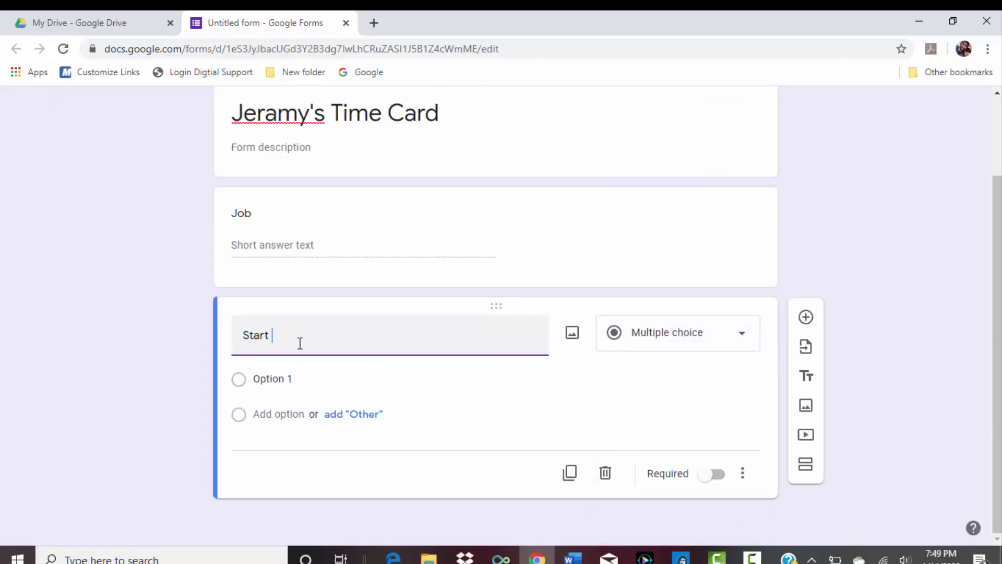
type("or End")
left_click(294, 377)
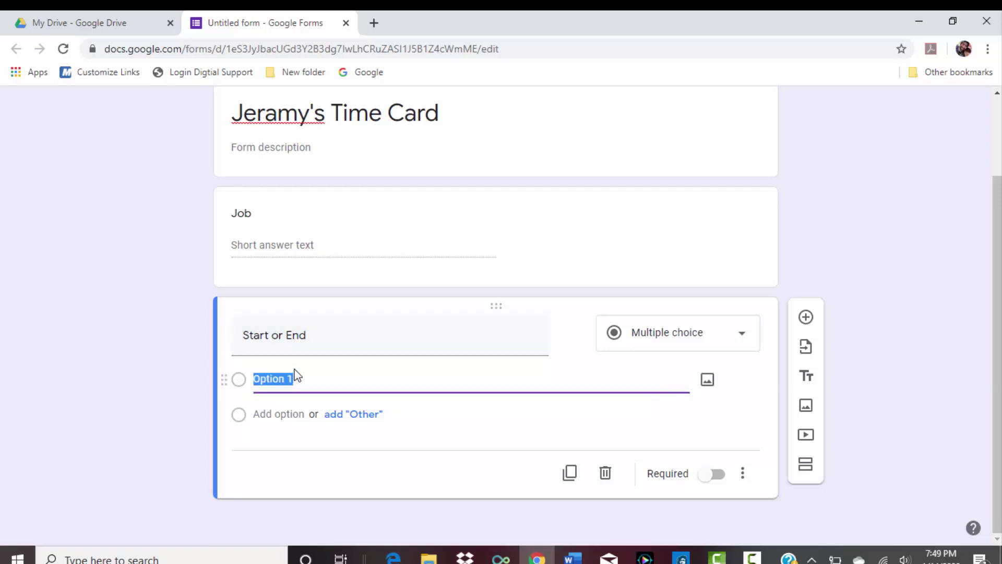
type("Start")
left_click(287, 414)
type("End")
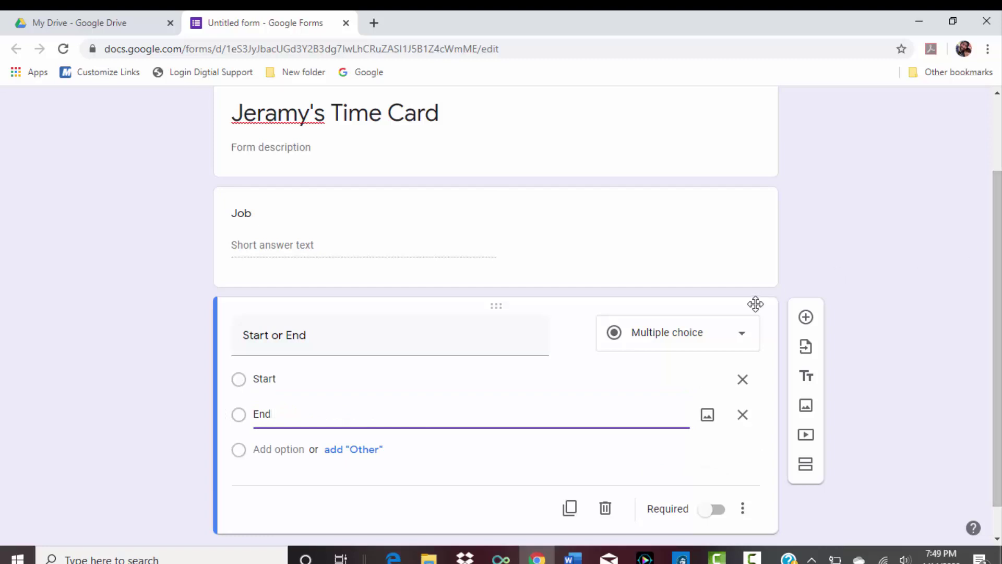
left_click(835, 248)
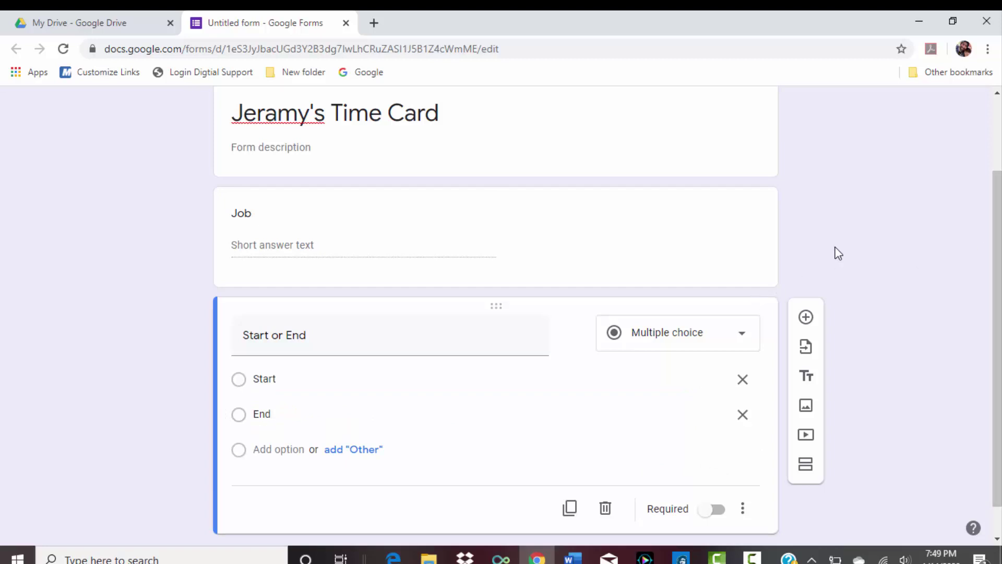
Add a new blank question below 'Start or End'
left_click_drag(1000, 245, 998, 302)
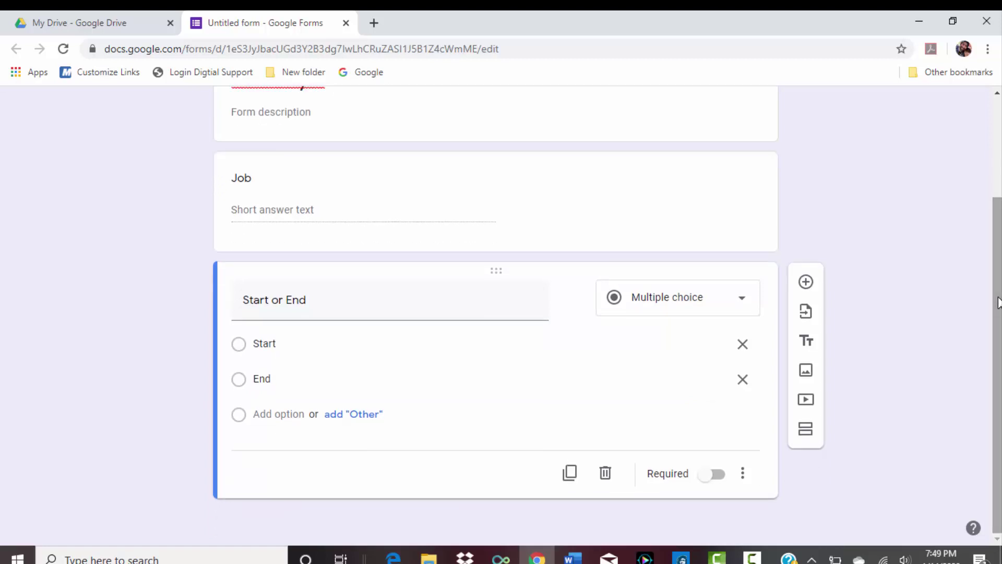
scroll(994, 298, "up", 1)
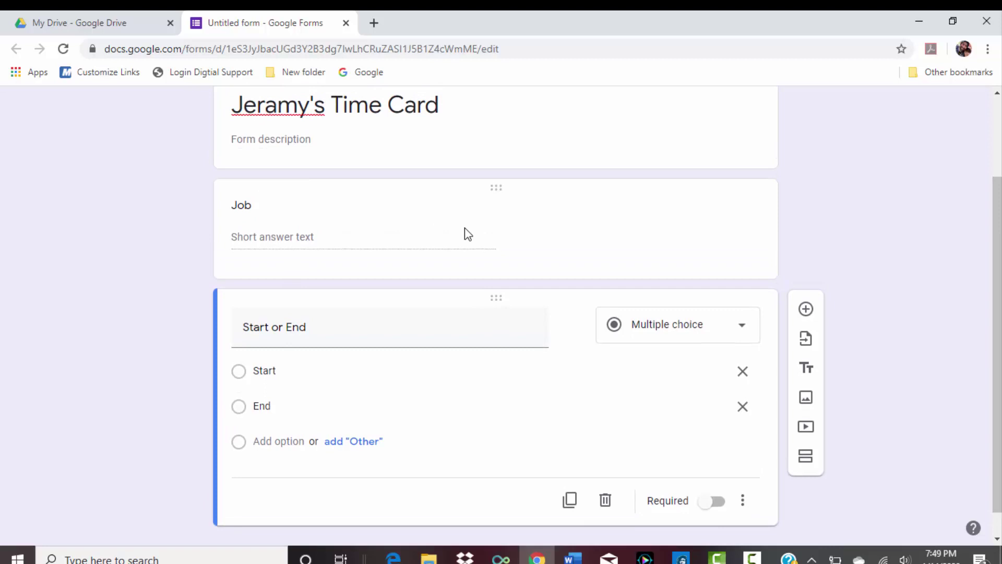
left_click(806, 310)
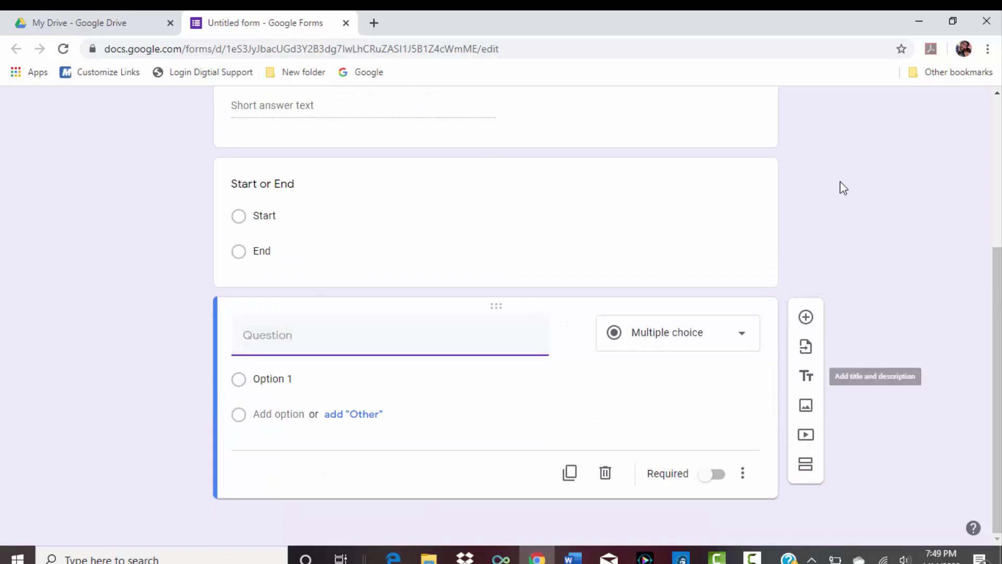
right_click(280, 338)
Set the third question's type to Time and title it 'Time'
left_click(250, 342)
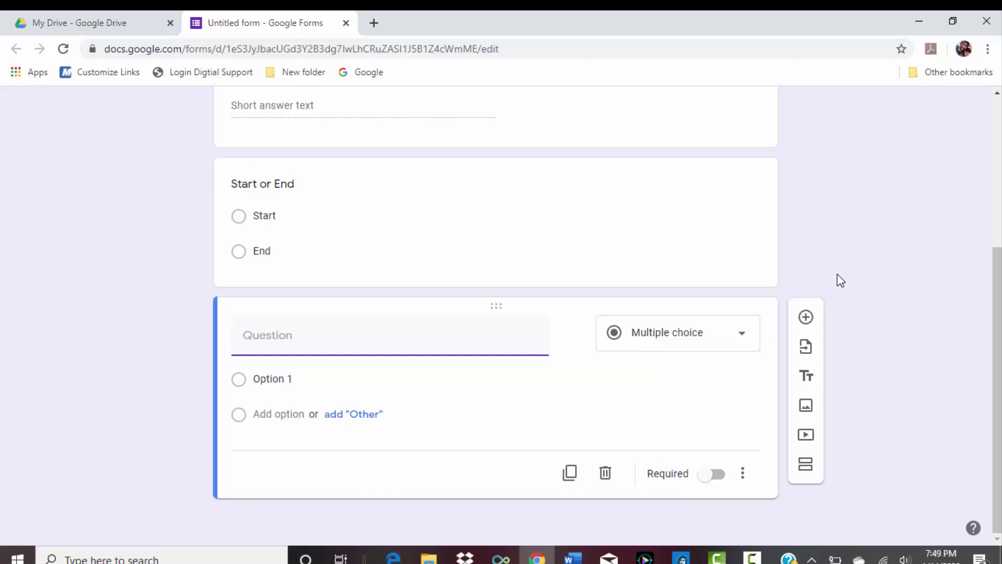
left_click(714, 346)
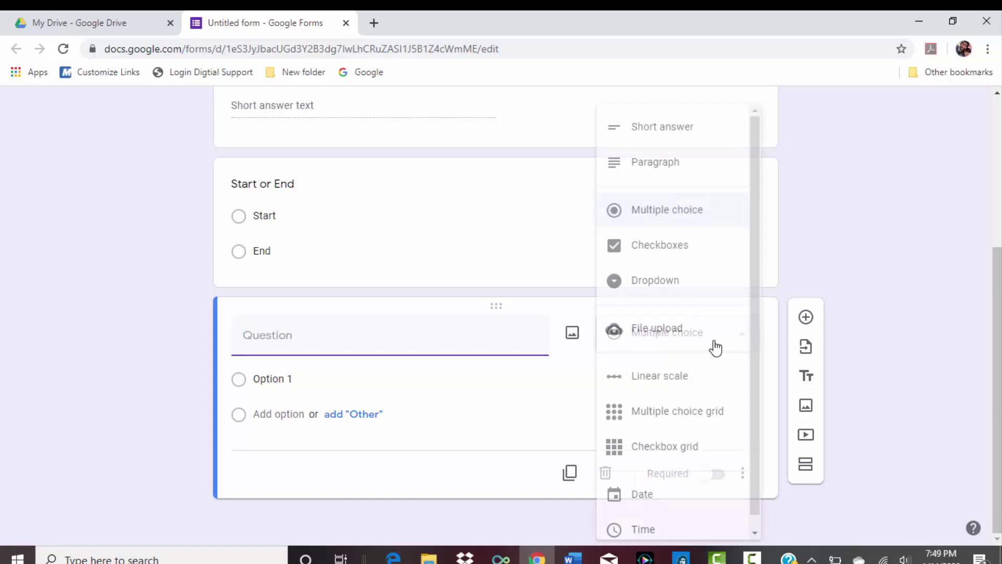
left_click(670, 531)
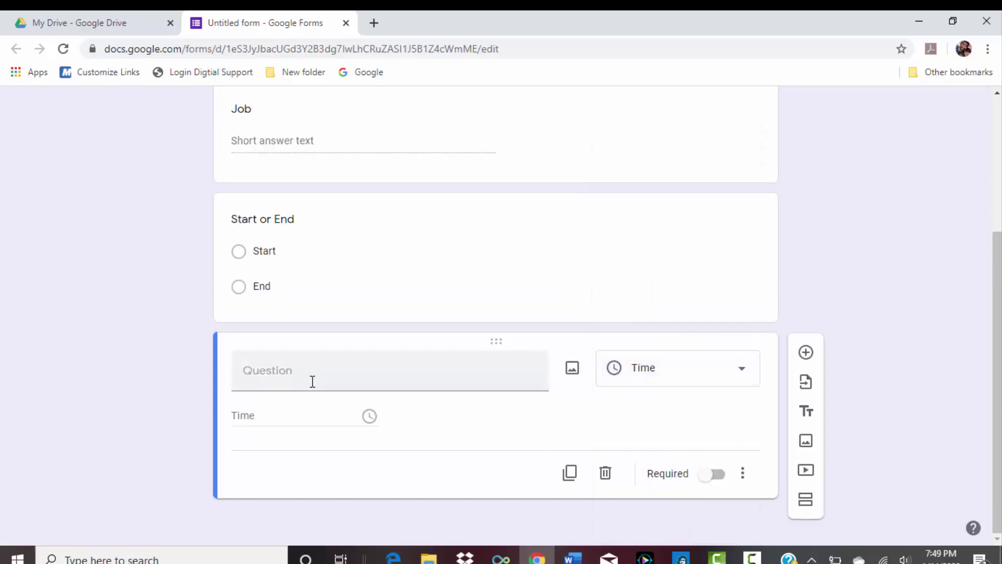
left_click(312, 382)
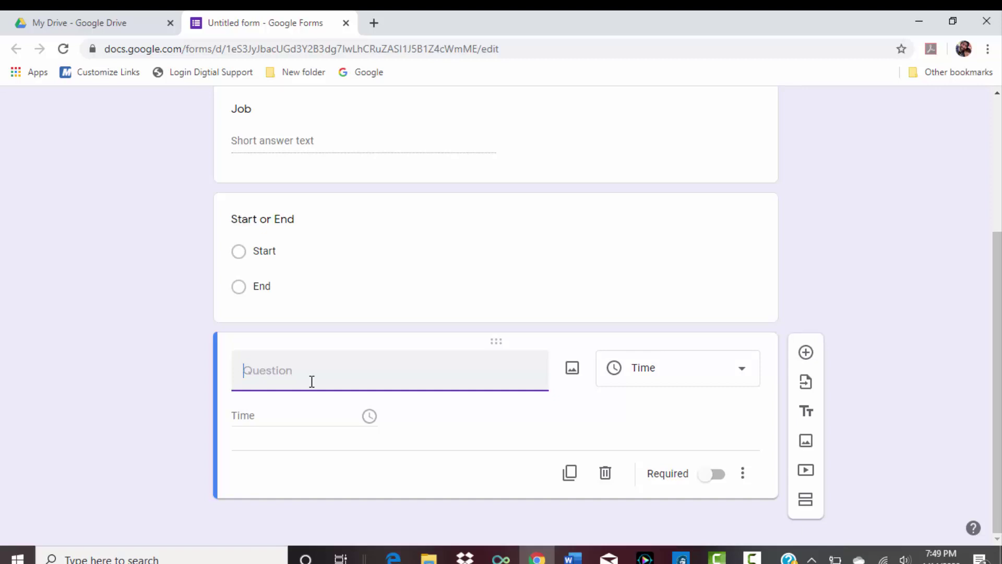
type("Time")
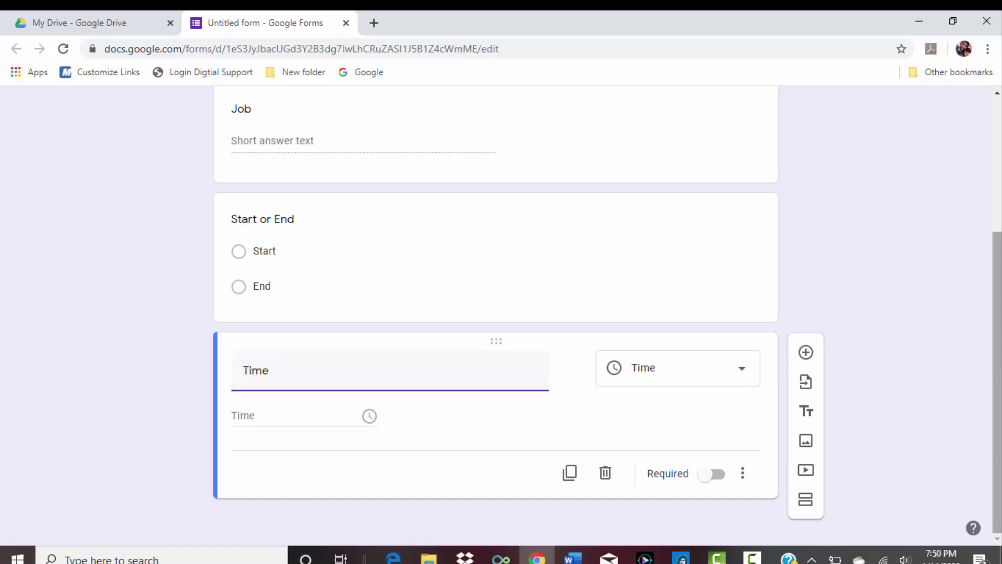
Replace the 'Untitled form' file name with the form's Time Card title
scroll(496, 313, "up", 4)
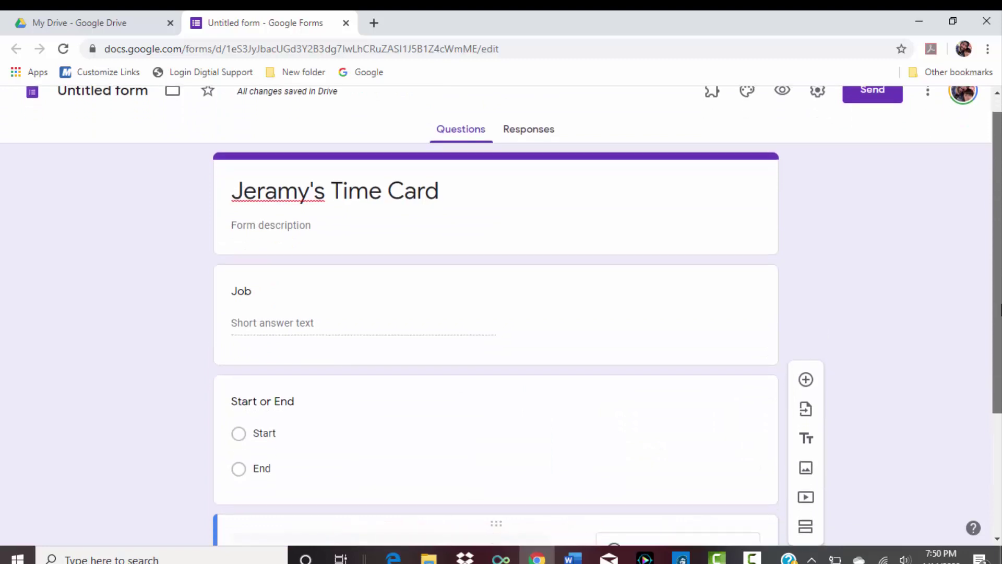
scroll(496, 314, "up", 1)
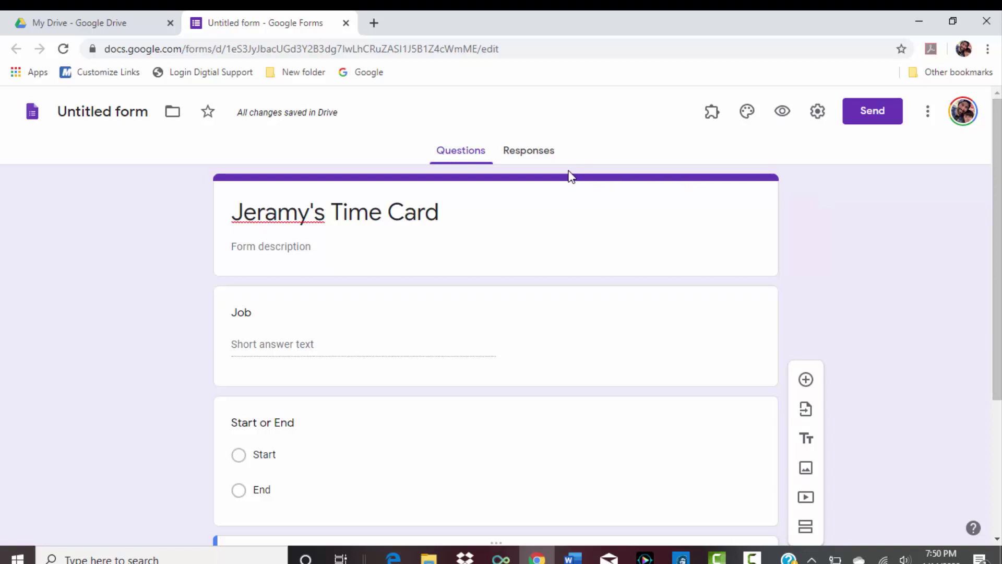
left_click(75, 118)
left_click(119, 148)
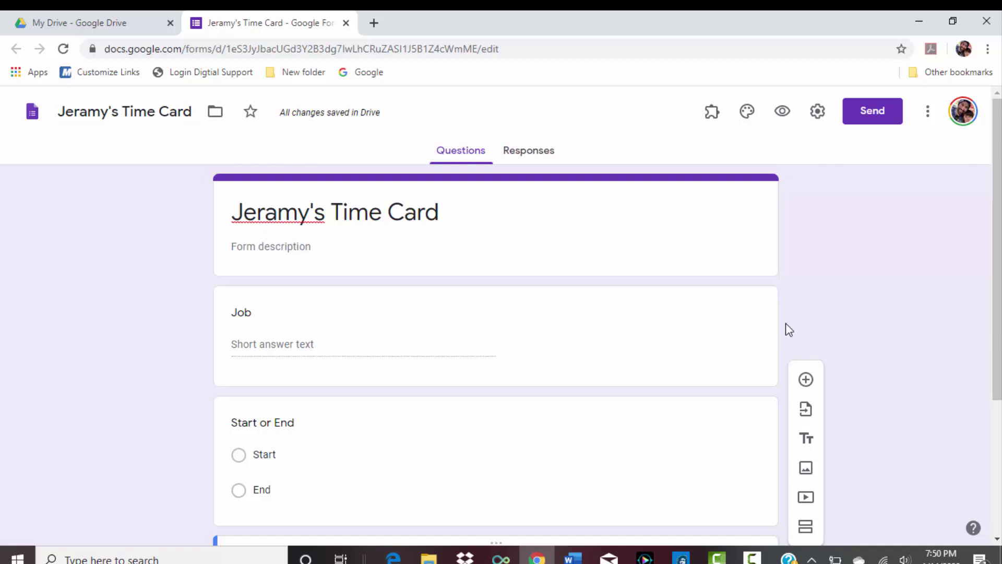
Check the More menu and Settings without changes, then view Responses showing 0 responses
left_click(929, 114)
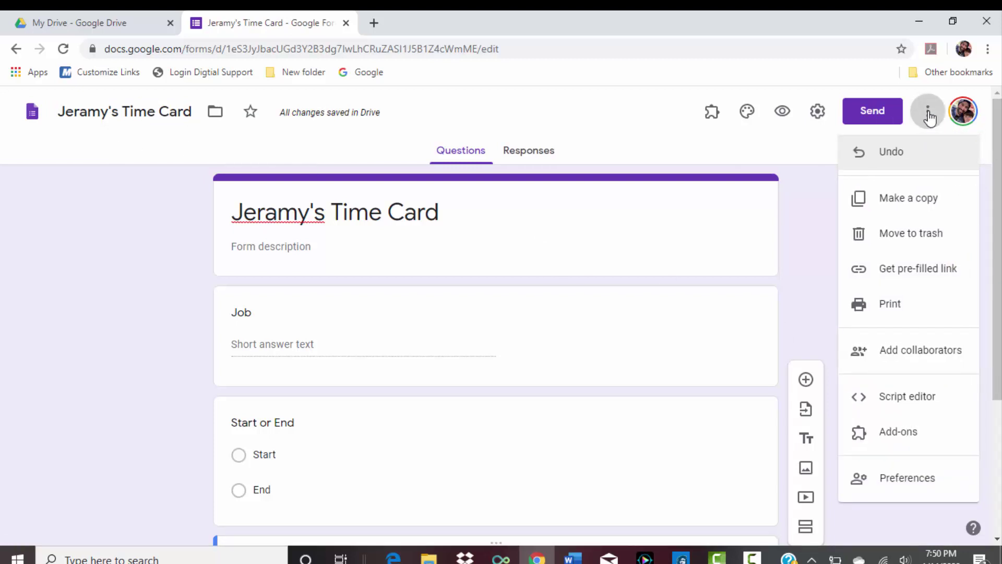
left_click(928, 116)
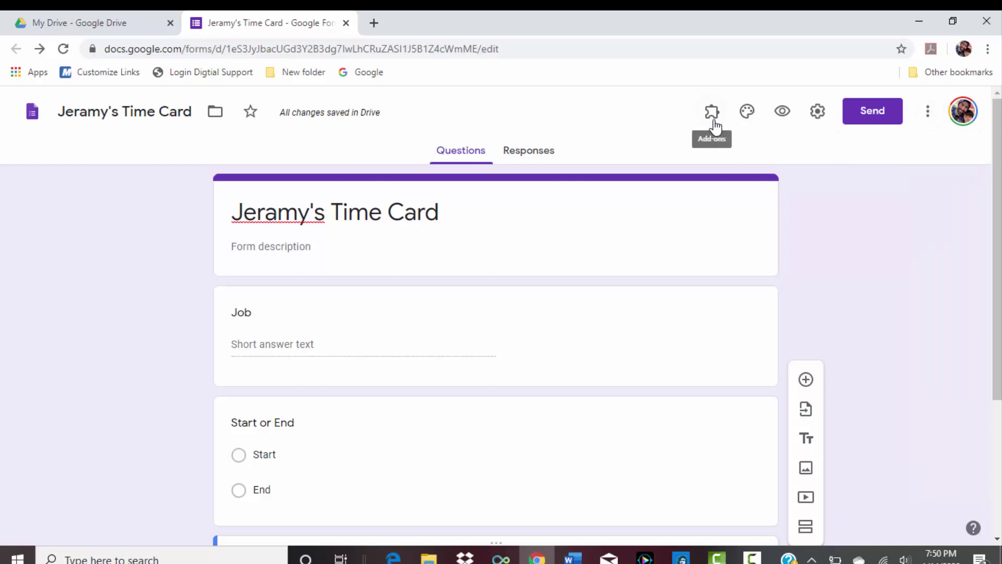
left_click(814, 118)
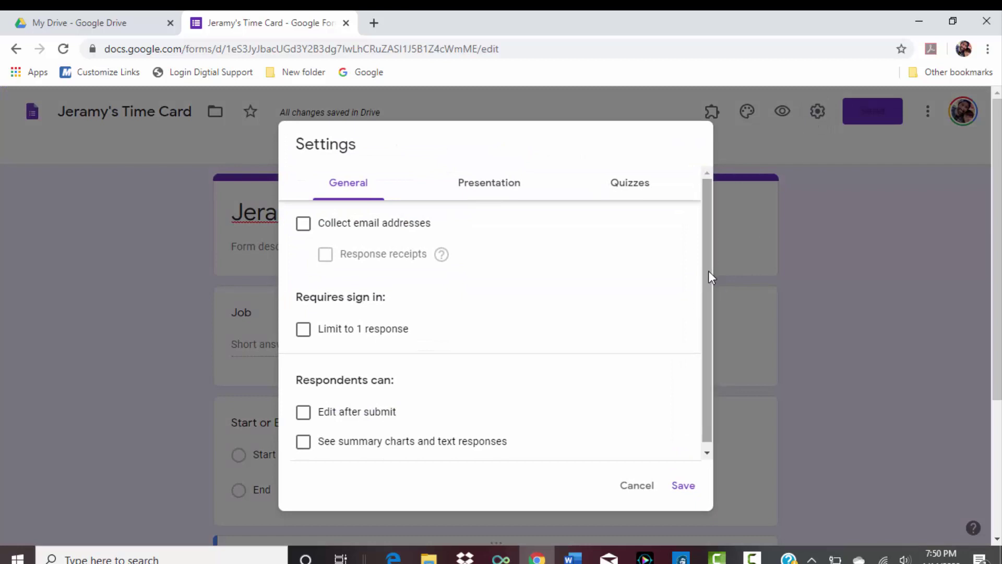
scroll(708, 280, "down", 1)
scroll(709, 264, "up", 1)
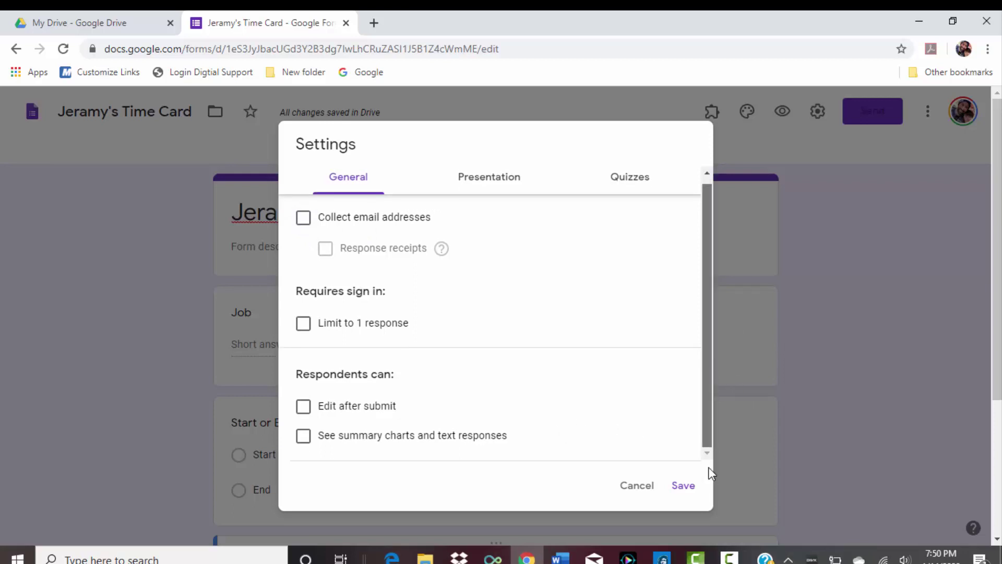
left_click(634, 488)
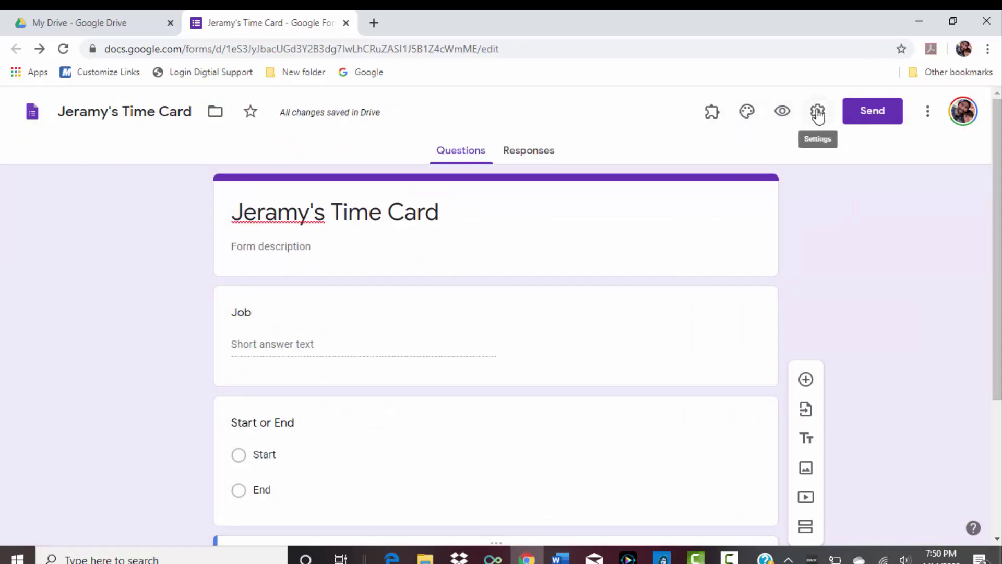
left_click(931, 112)
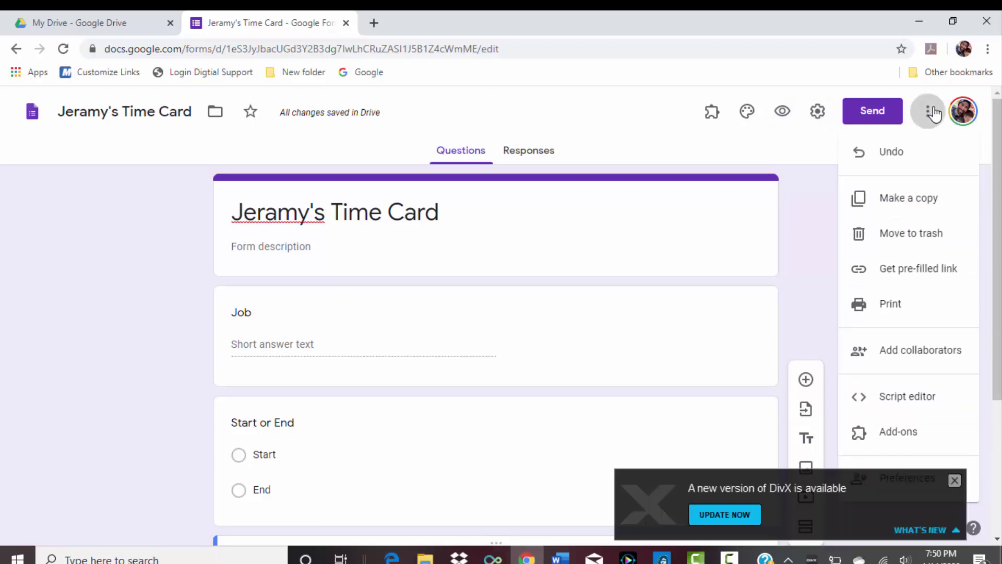
left_click(819, 117)
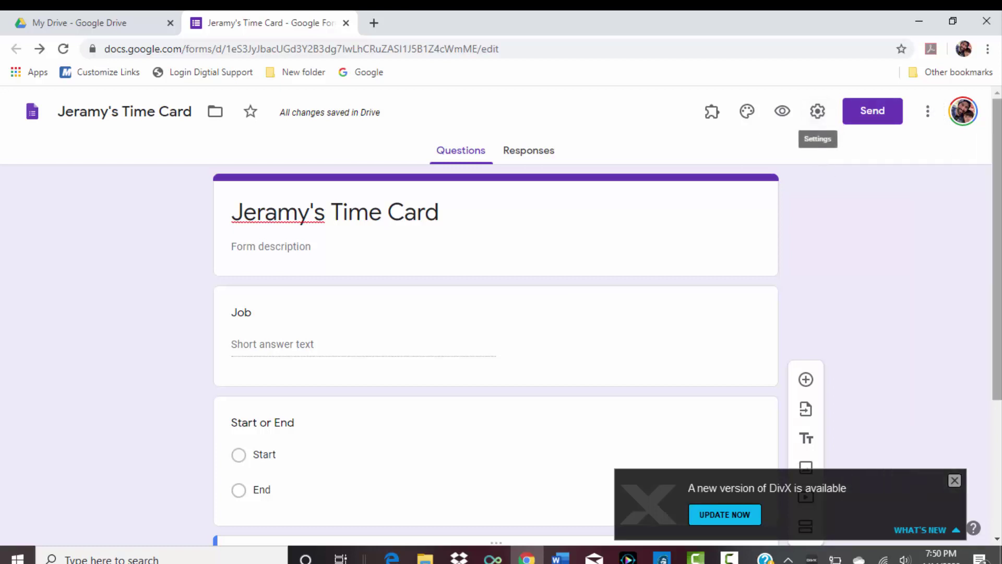
left_click(524, 153)
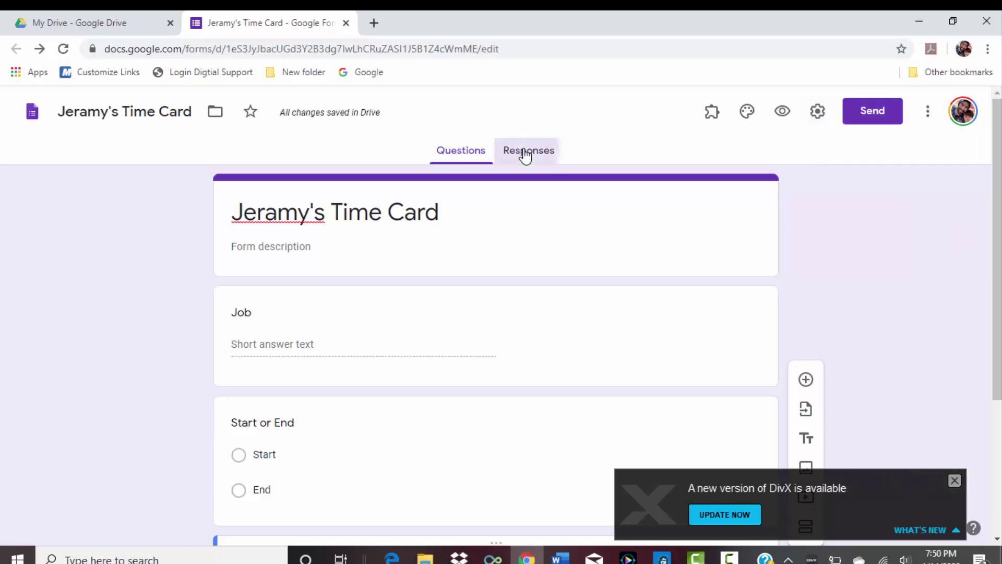
From the Responses tab's Sheets icon, bring up the response destination choice with a new spreadsheet
left_click(452, 156)
left_click(531, 155)
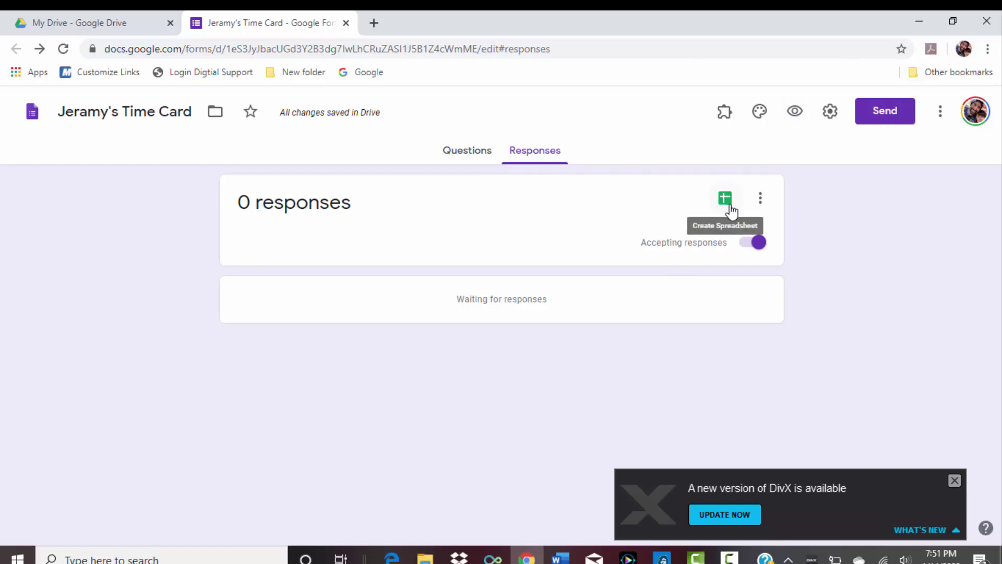
left_click(760, 204)
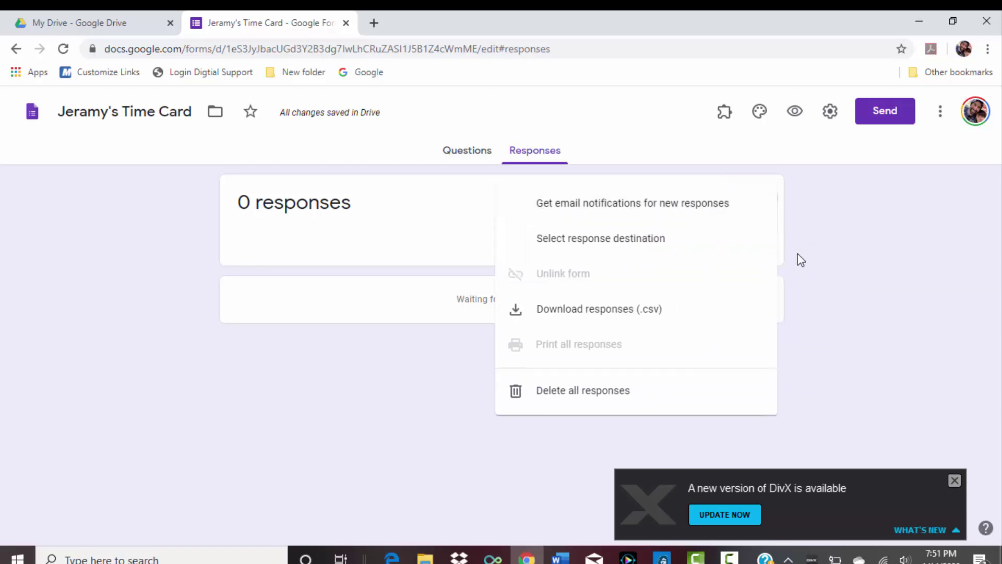
key("alt+Left")
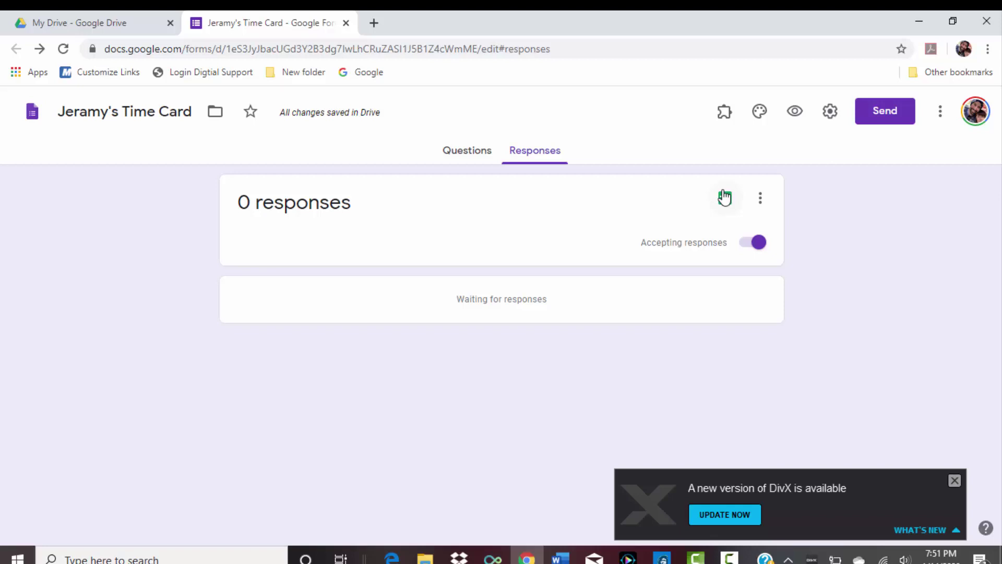
left_click(724, 198)
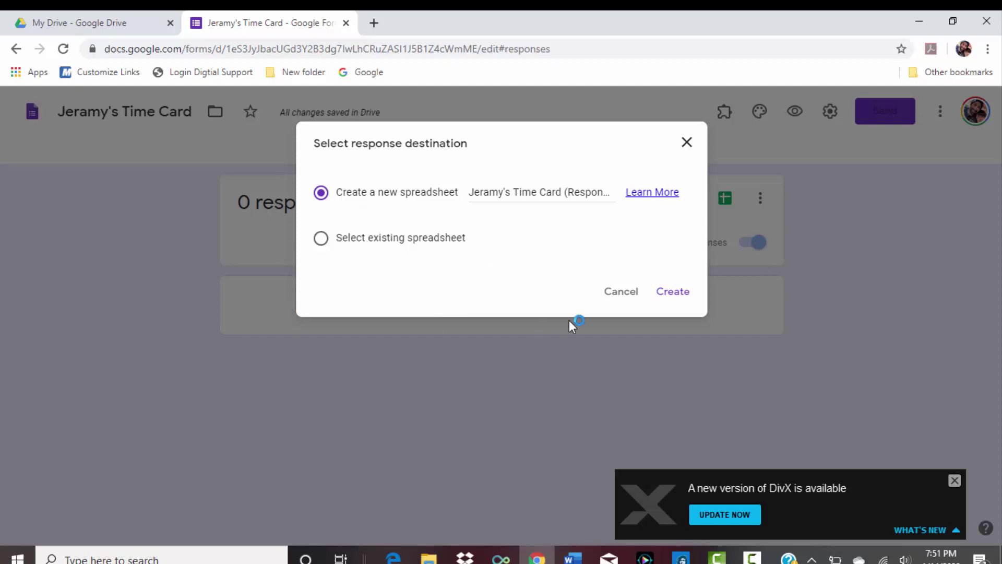
left_click(389, 244)
Create the linked '(Responses)' spreadsheet and go back to the form's tab
left_click(674, 292)
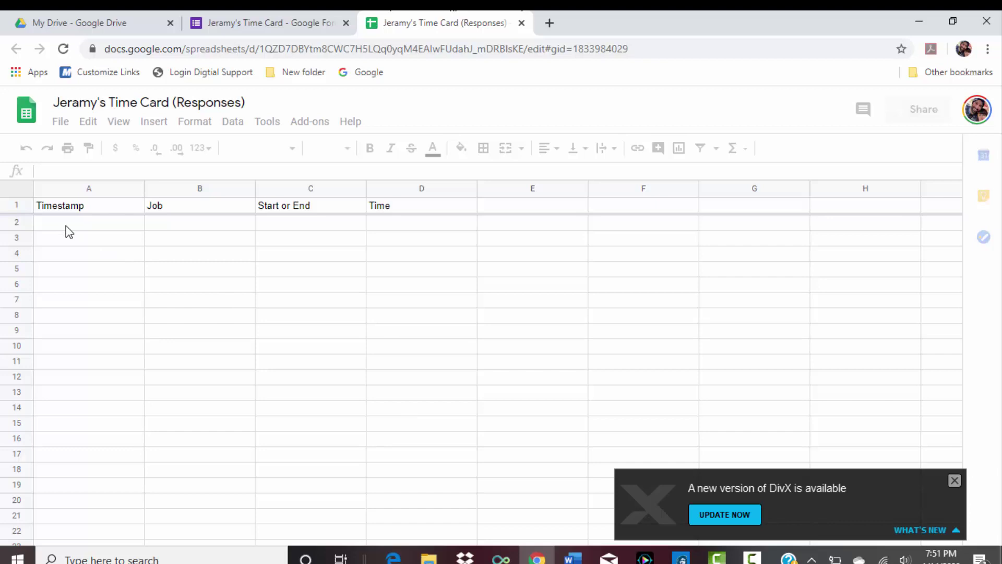
left_click(214, 20)
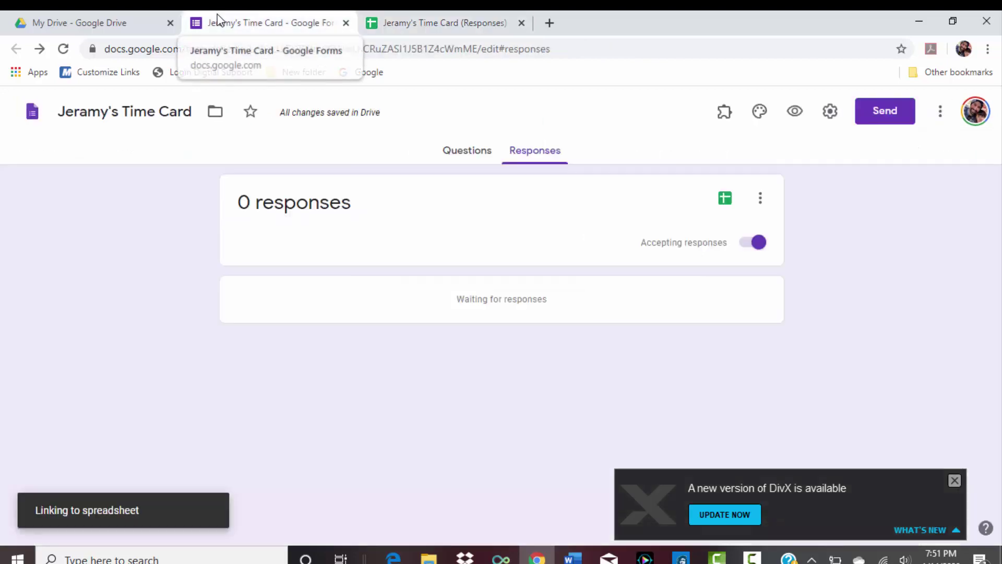
Preview the form and fill in an entry for job #123, Start, 7 AM
left_click(457, 151)
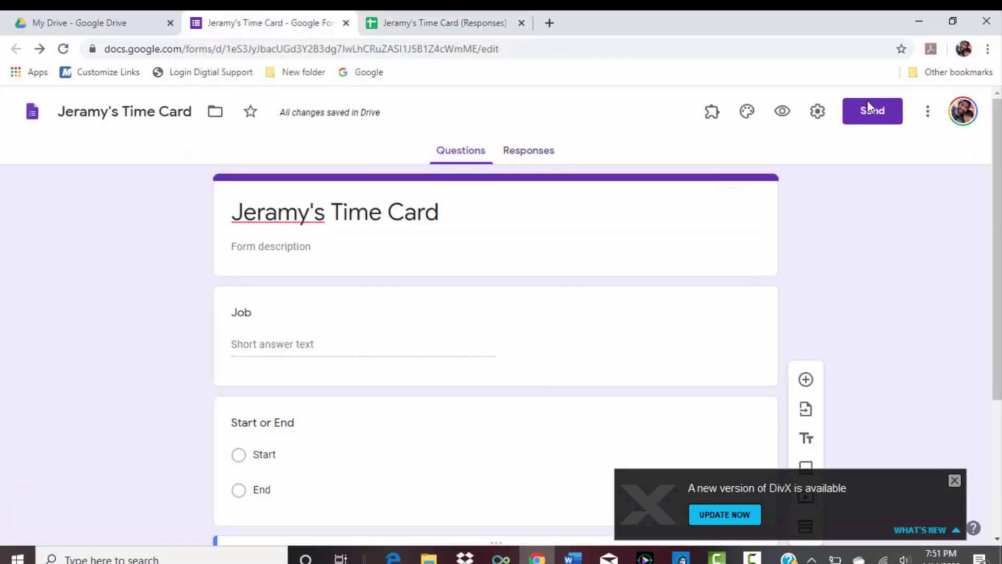
left_click(783, 112)
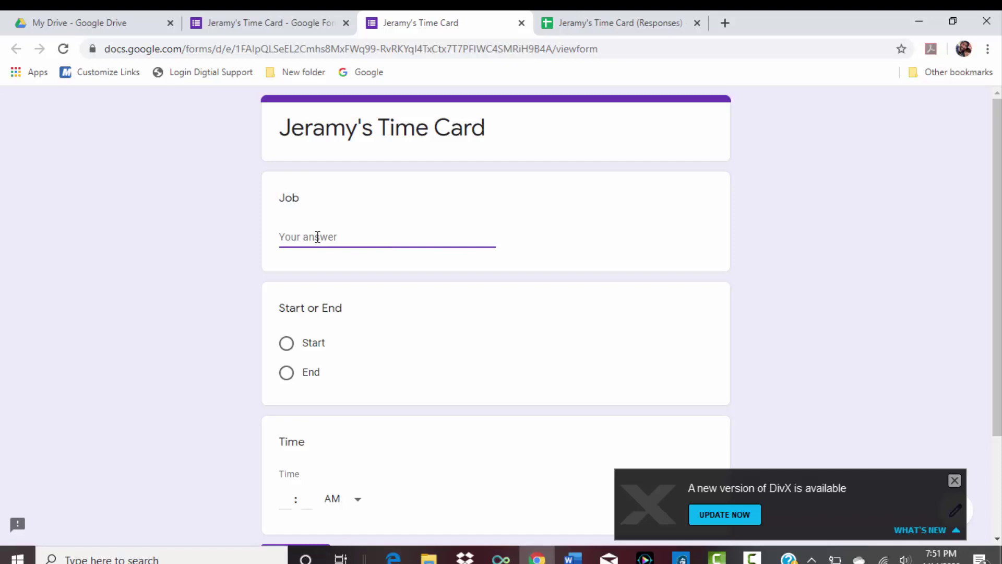
type("#123")
left_click(288, 346)
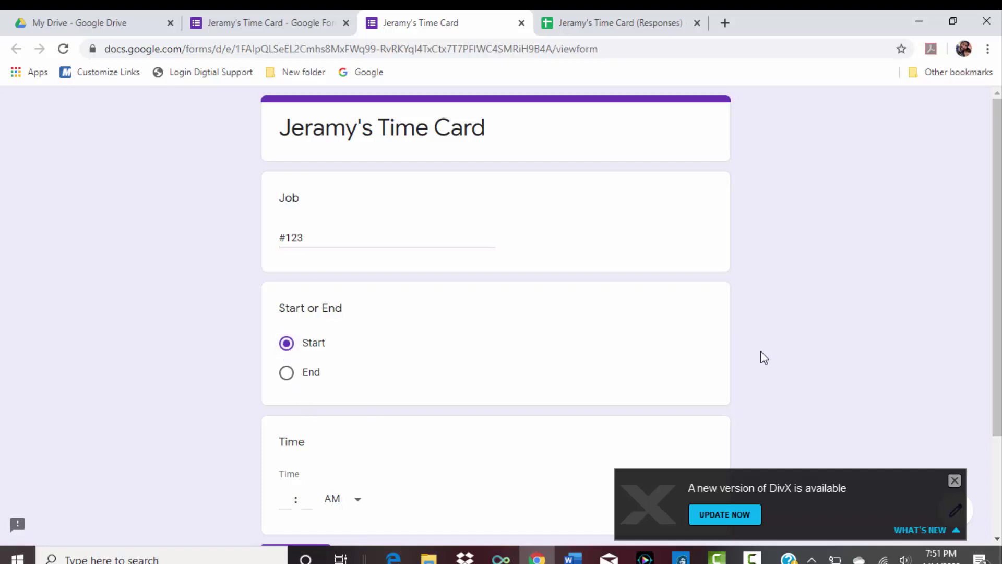
left_click_drag(999, 256, 971, 351)
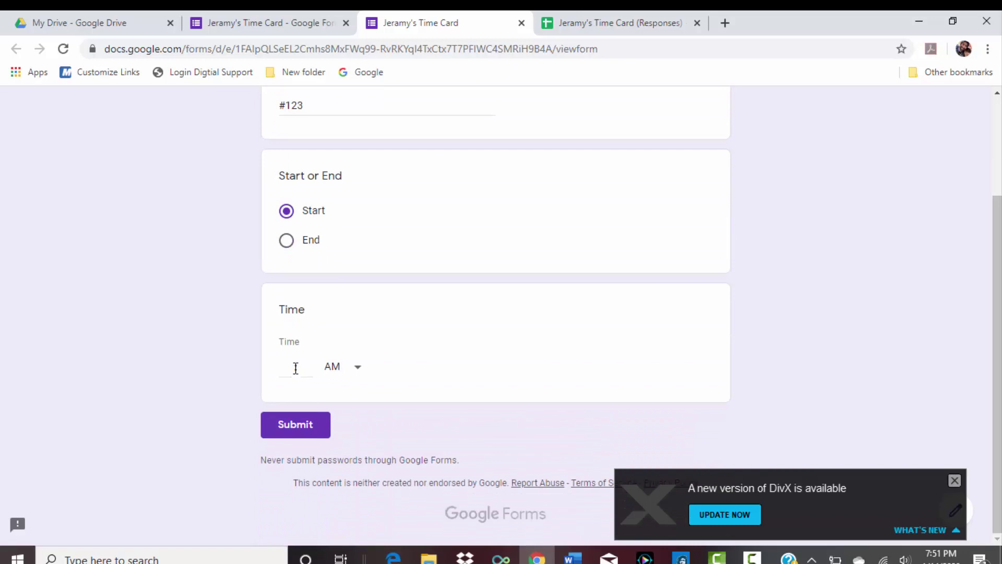
left_click(353, 372)
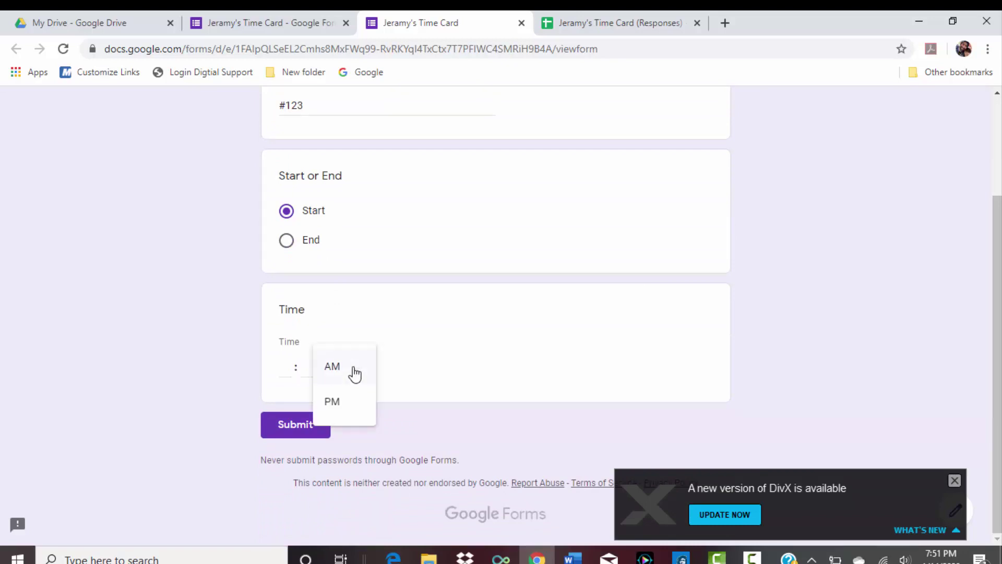
left_click(354, 372)
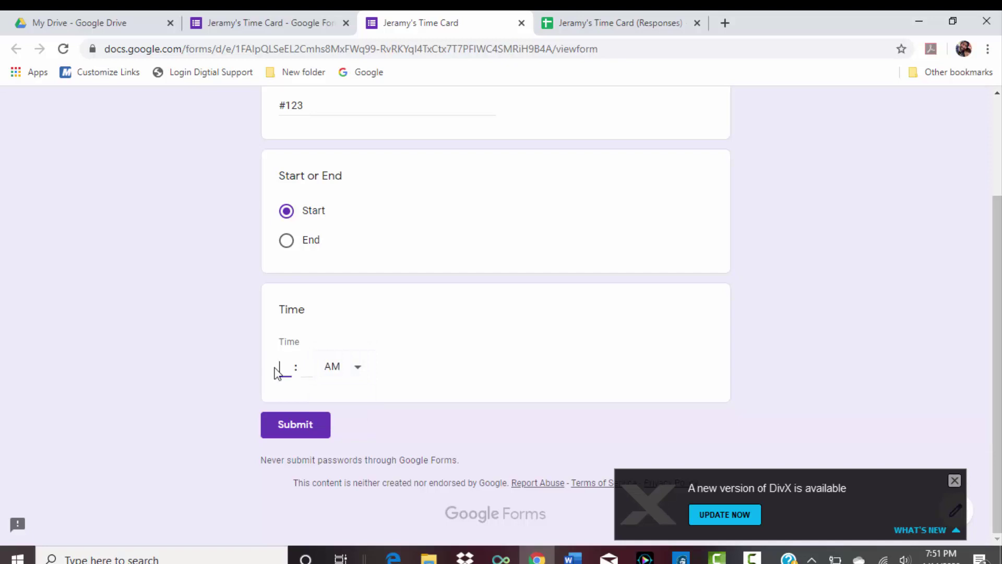
type("7")
left_click(305, 369)
Submit the pending entry, then submit a new time card for job #123 marked End at 08:00 AM
left_click(306, 432)
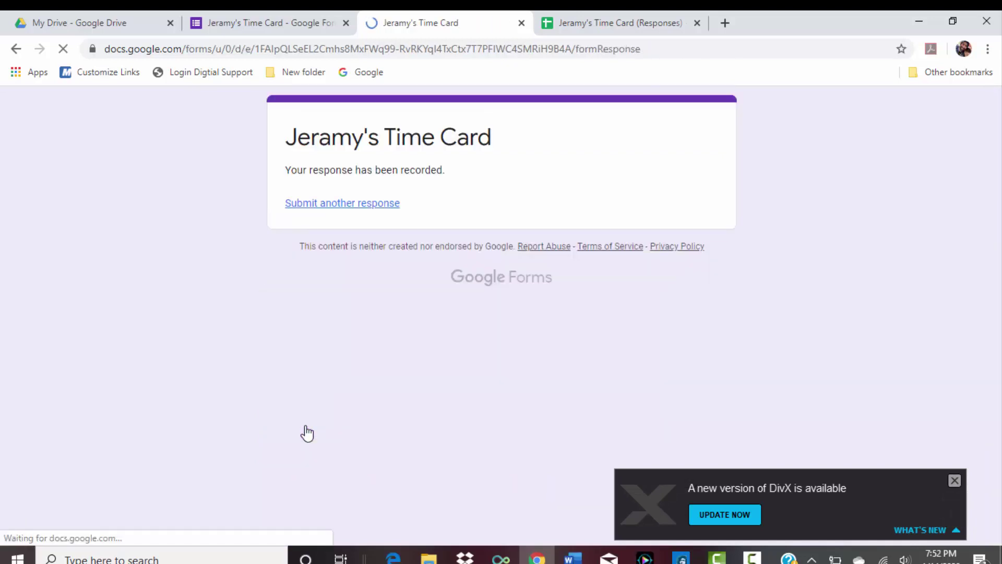
left_click(337, 207)
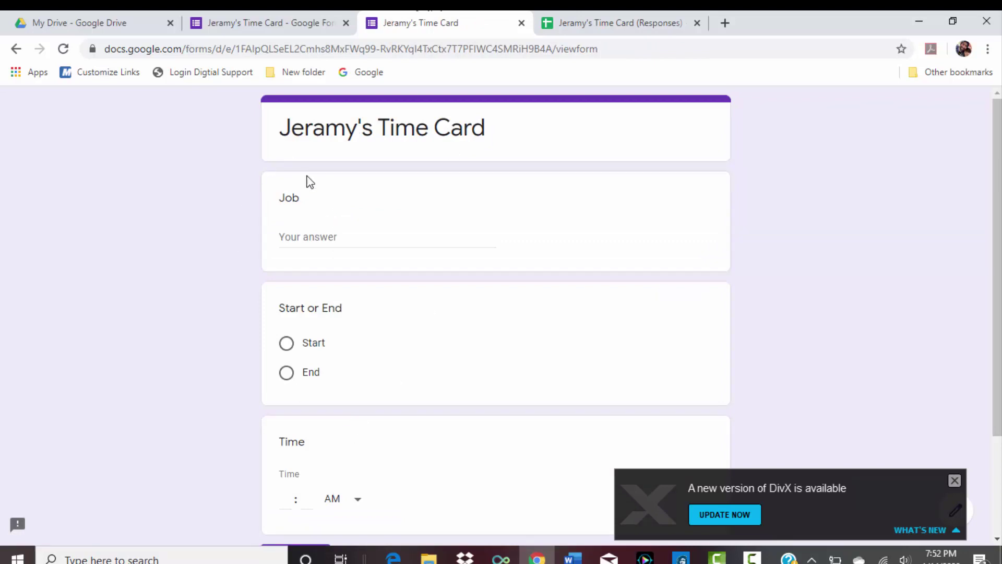
left_click(314, 235)
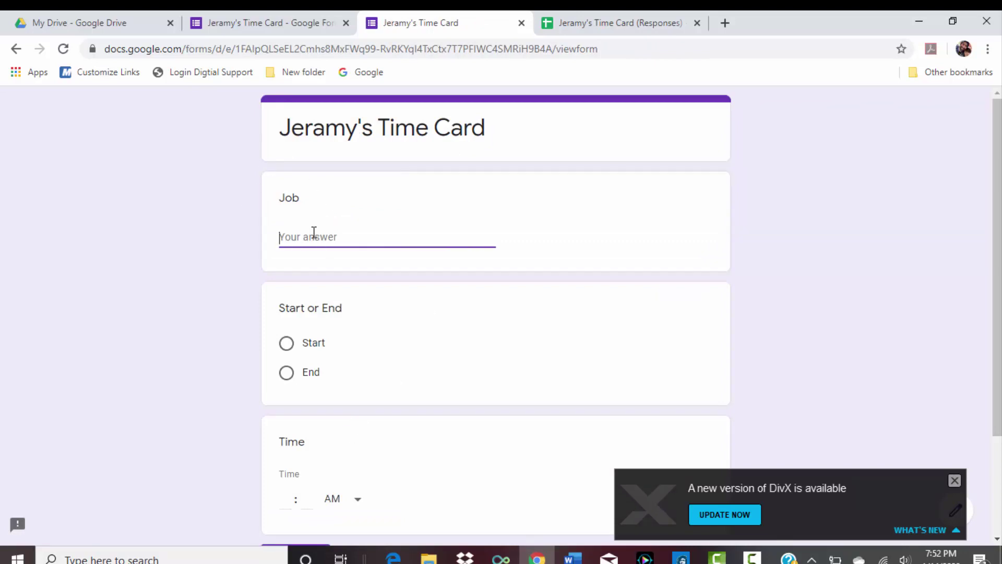
type("Project fix the roof")
left_click_drag(382, 234, 247, 251)
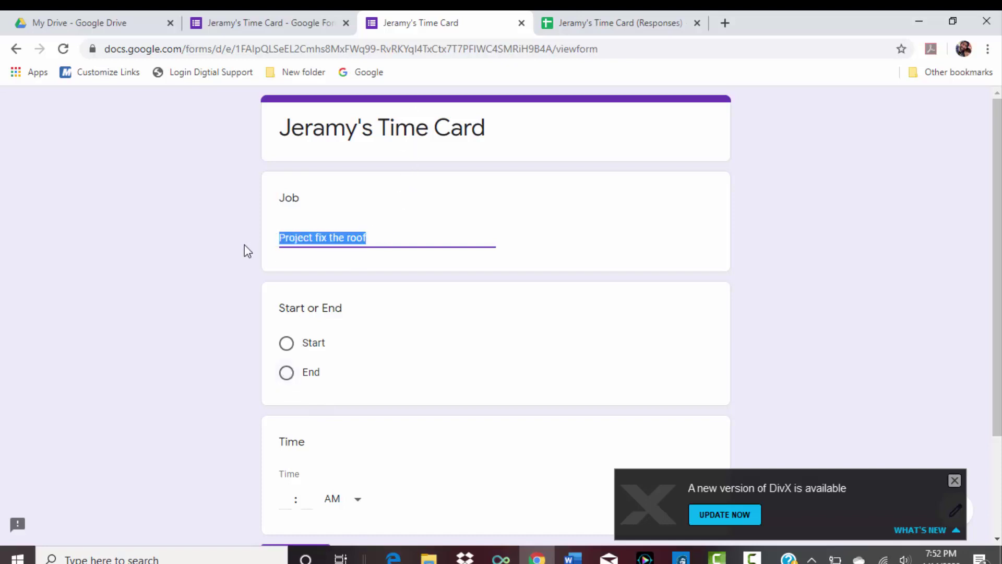
type("#123")
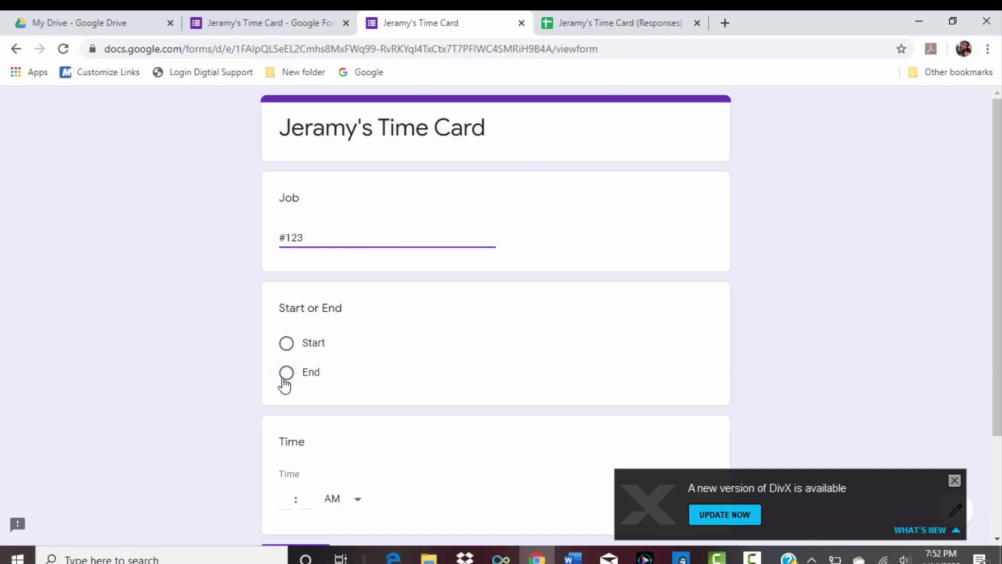
left_click(285, 374)
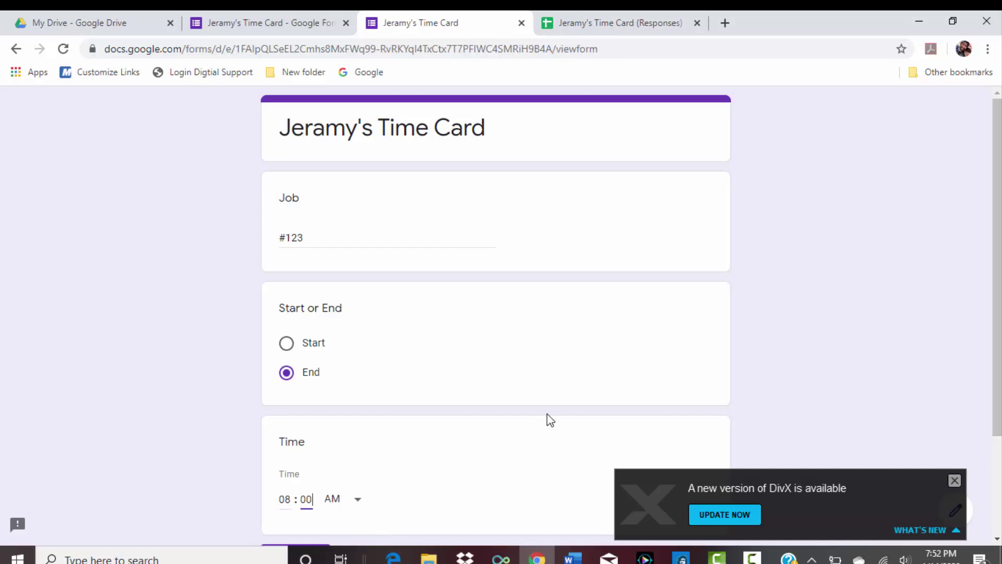
left_click_drag(998, 347, 985, 425)
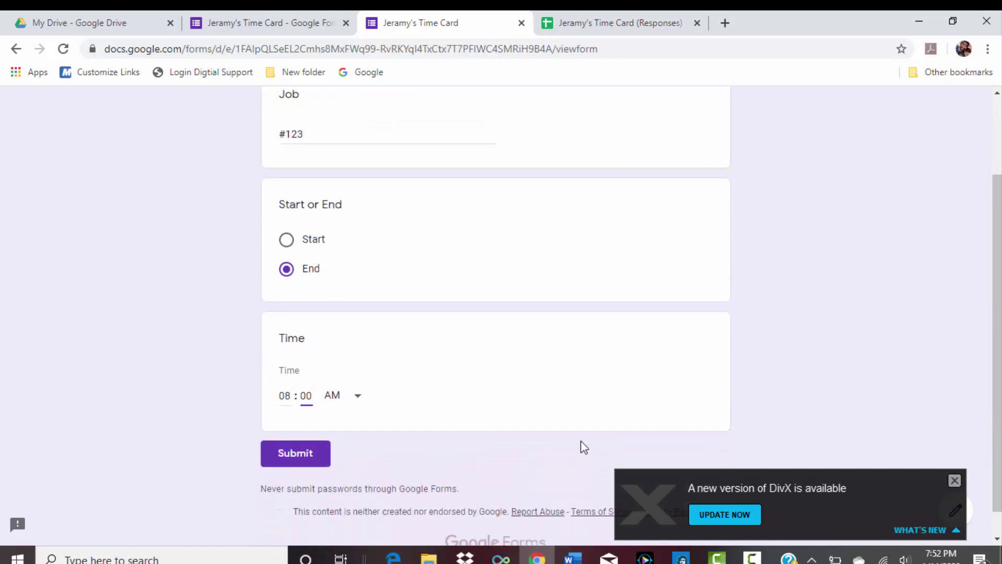
left_click(305, 465)
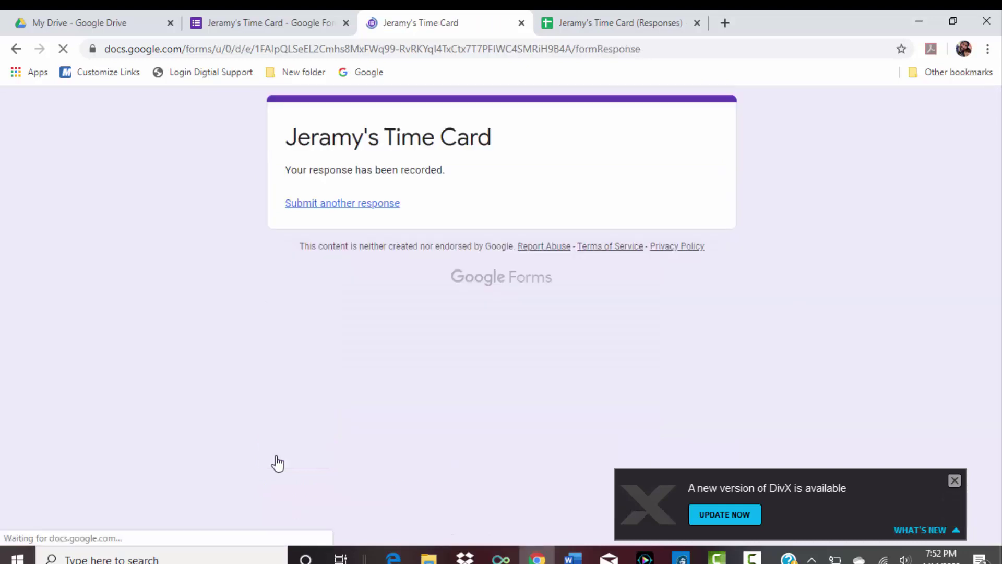
Start a new response with job 'Fix roof' marked as Start
left_click(336, 203)
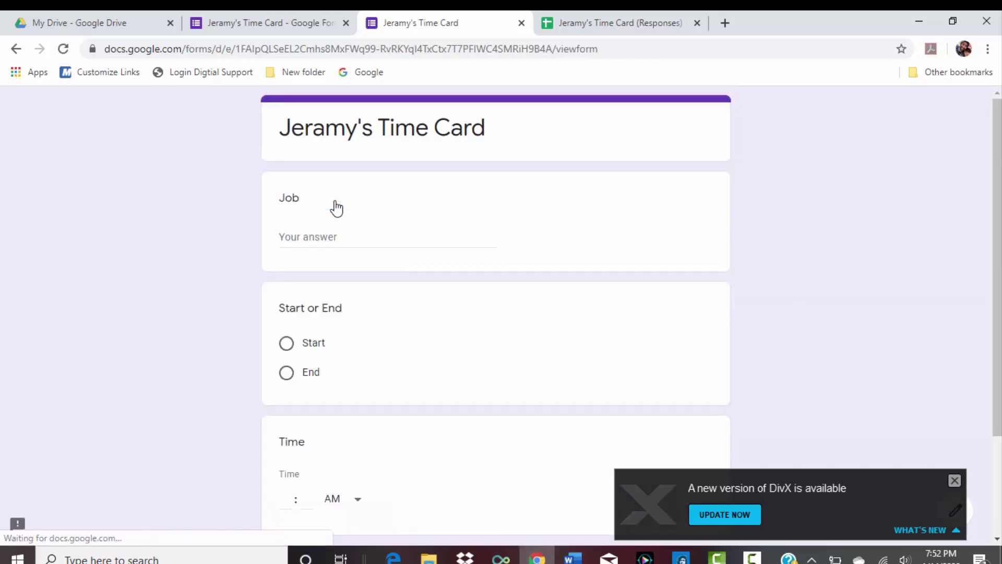
left_click(307, 236)
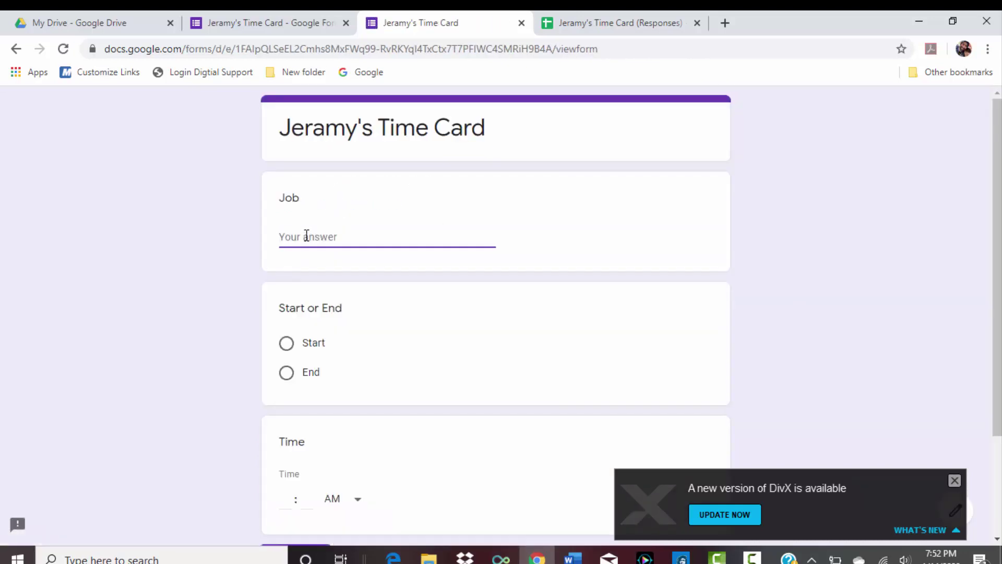
type("Fix roof")
left_click(289, 347)
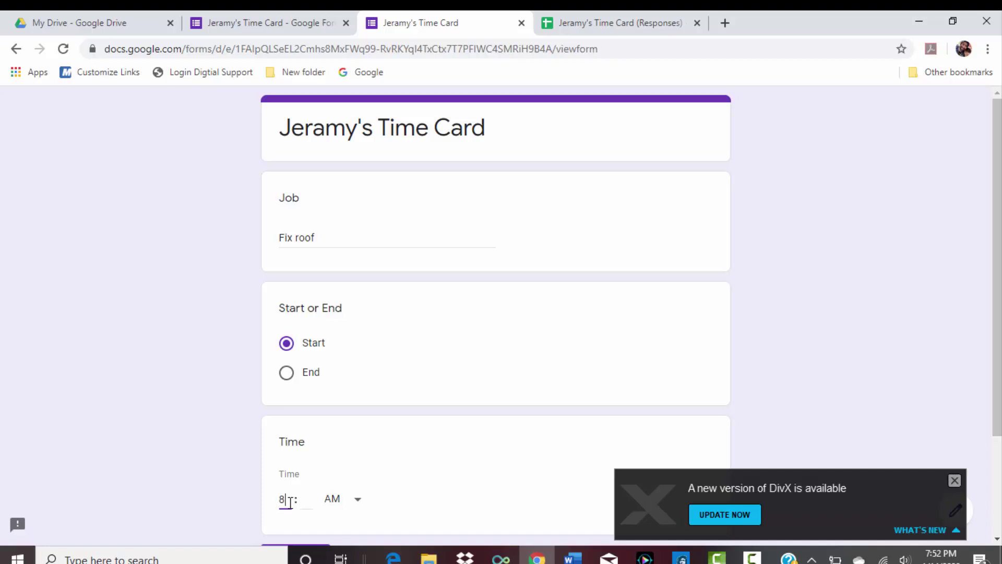
scroll(997, 329, "down", 3)
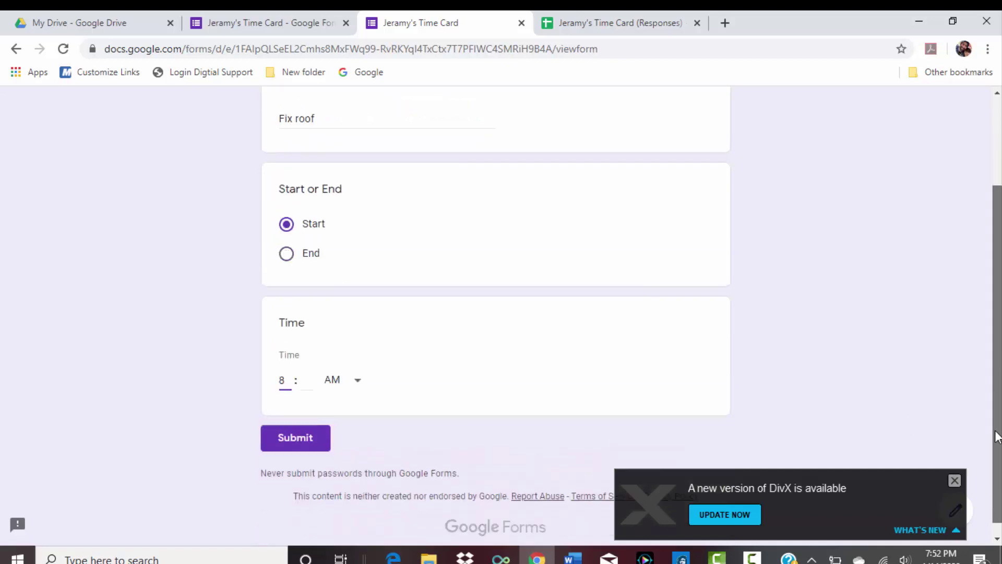
Complete the time as 08:05 AM, submit the Fix roof entry, and switch to the responses sheet
left_click(304, 431)
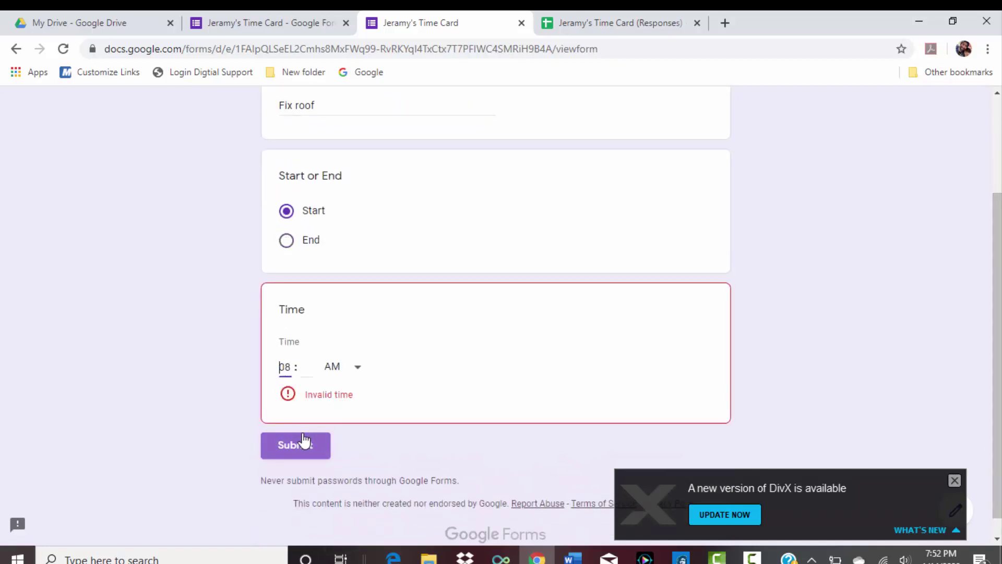
left_click(308, 368)
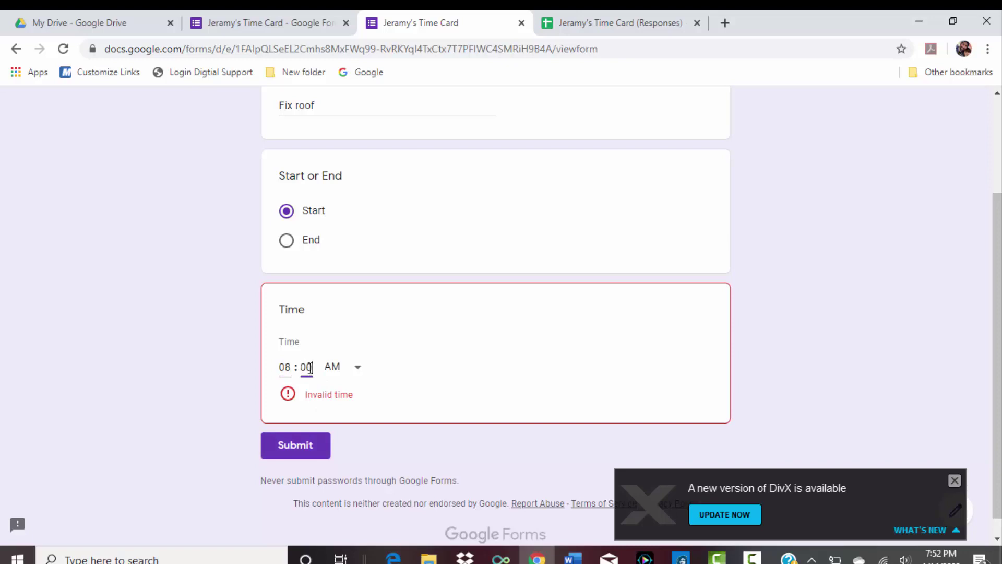
left_click(302, 452)
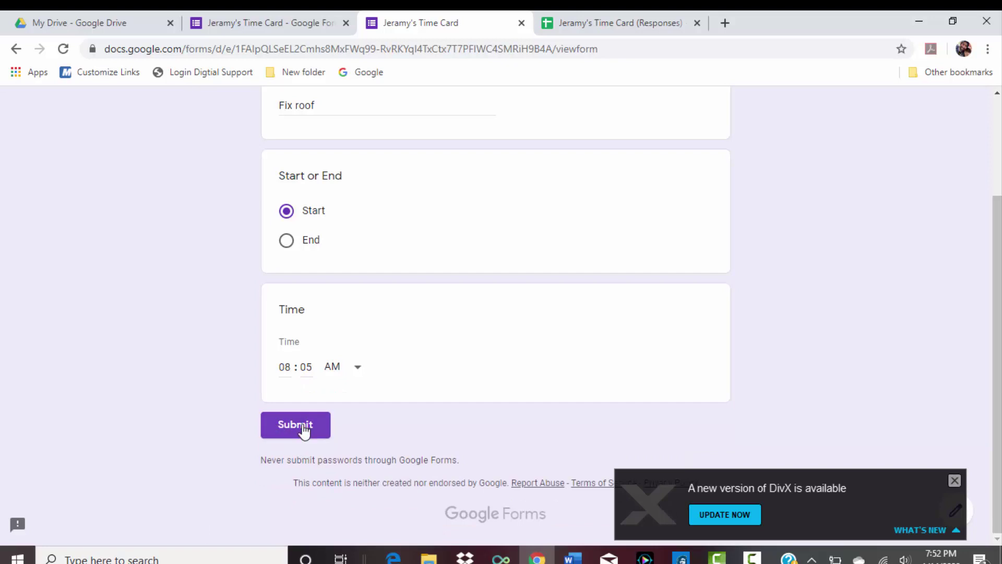
left_click(304, 429)
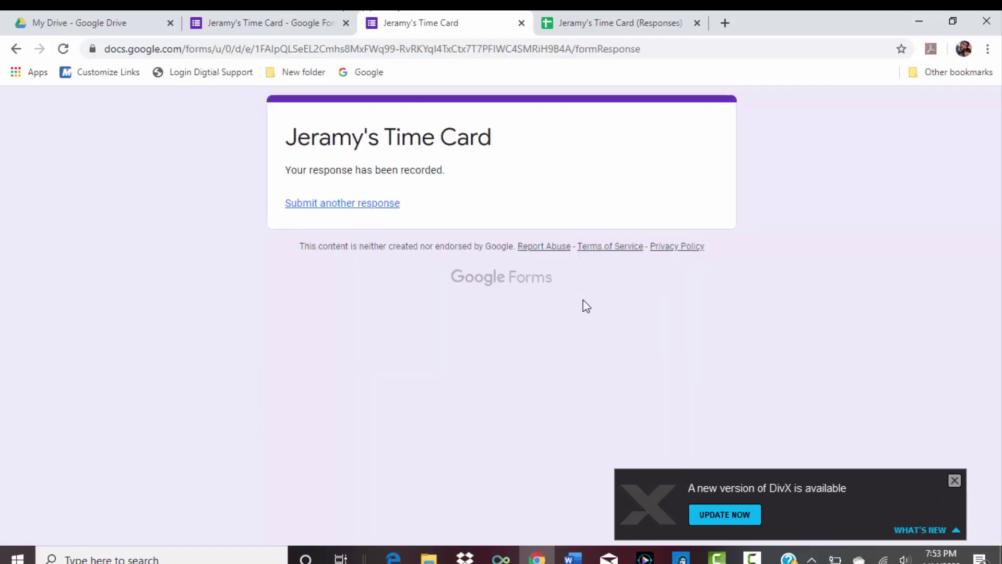
left_click(601, 18)
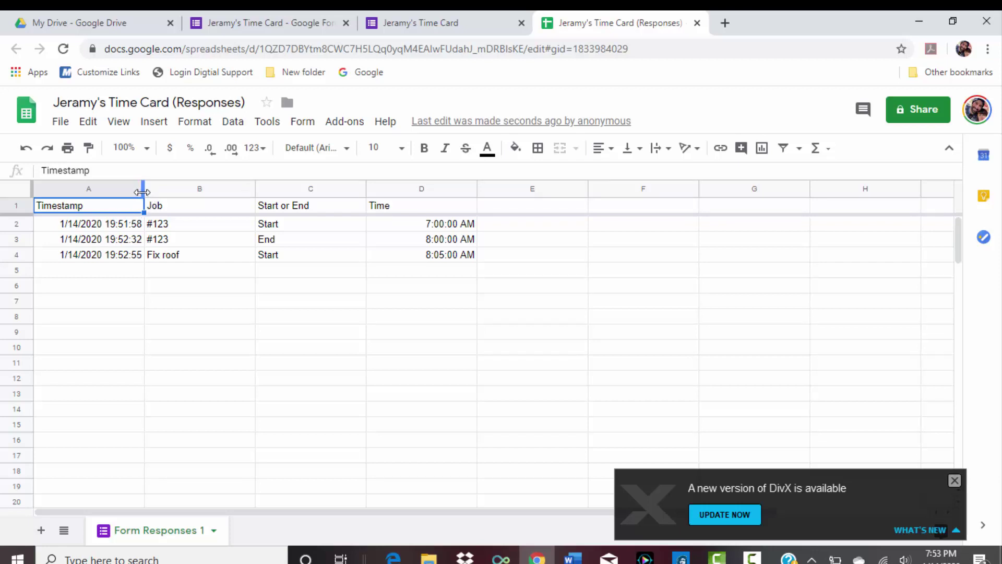
Widen column A to fit the timestamps and review the Time values and job entries
left_click_drag(146, 194, 173, 194)
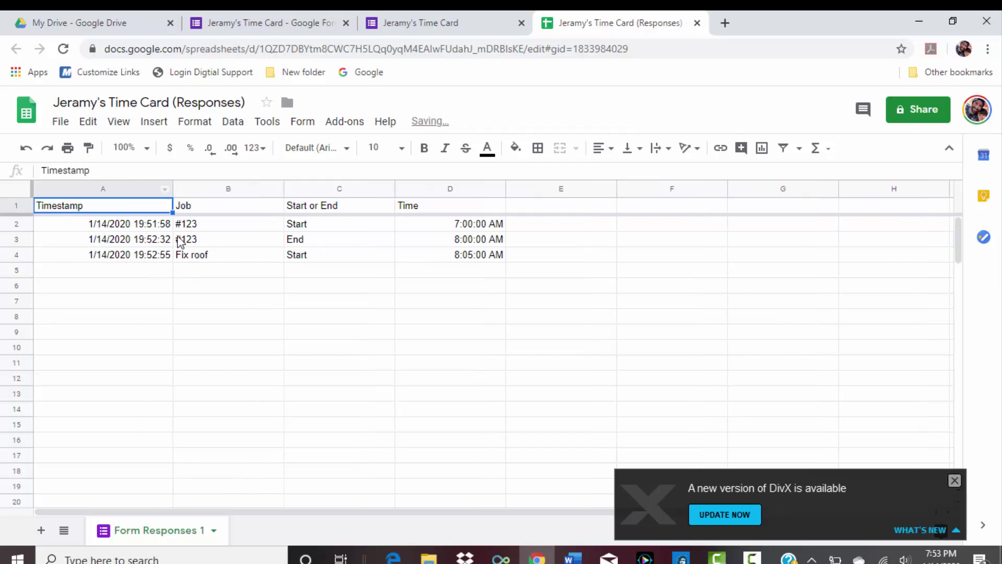
left_click(163, 230)
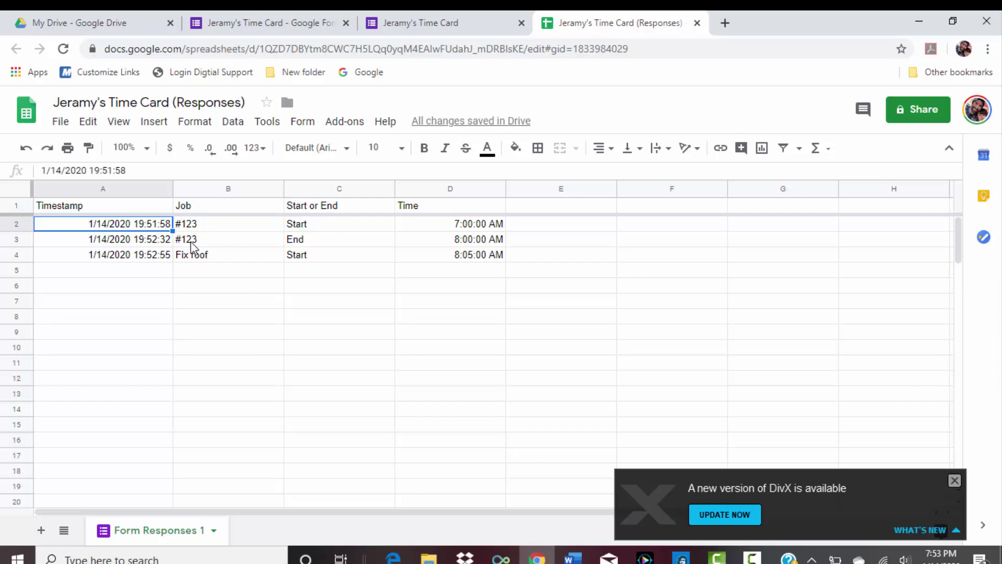
left_click(449, 208)
mouse_move(450, 208)
left_mouse_down()
mouse_move(453, 281)
mouse_move(441, 277)
left_mouse_up()
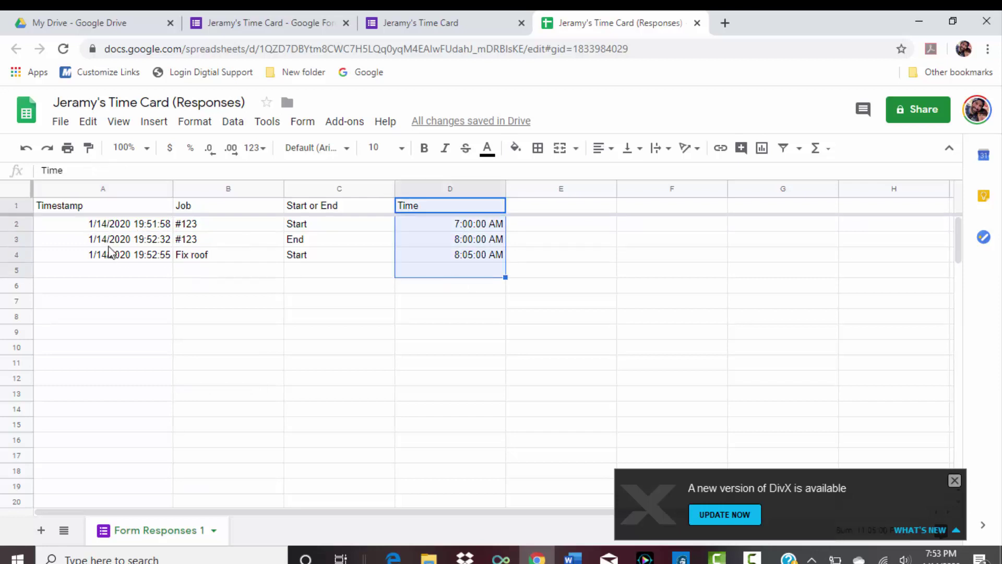
left_click(192, 225)
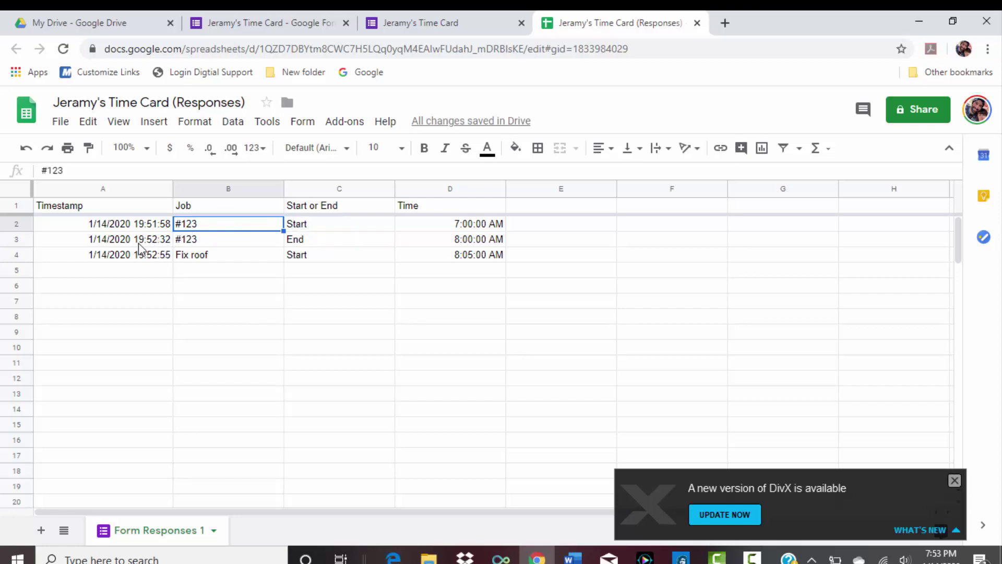
left_click_drag(141, 244, 149, 229)
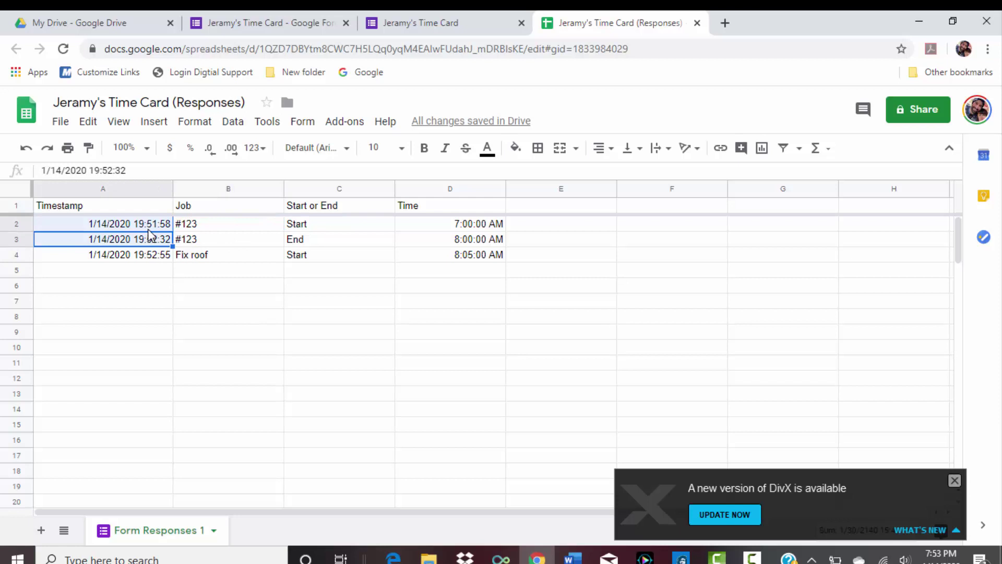
Check the empty cells below the three response rows in column A
left_click(140, 277)
left_click(142, 290)
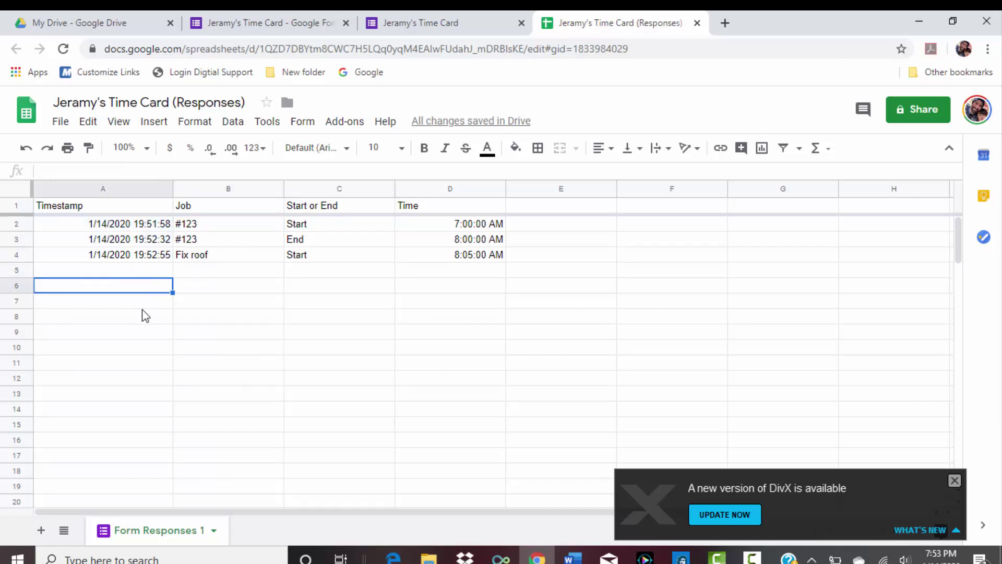
left_click(148, 302)
left_click(152, 320)
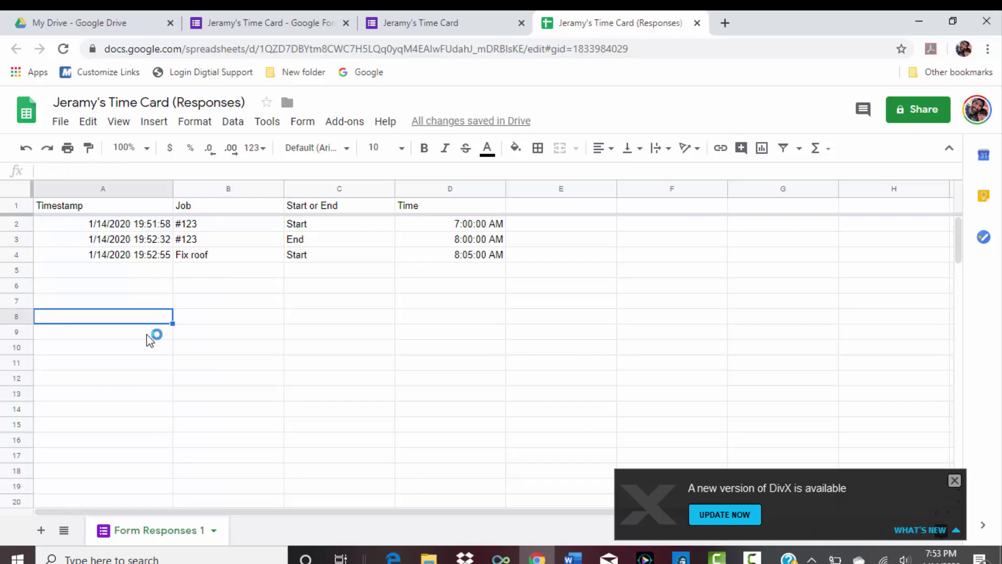
left_click(148, 334)
left_click(150, 347)
left_click(151, 377)
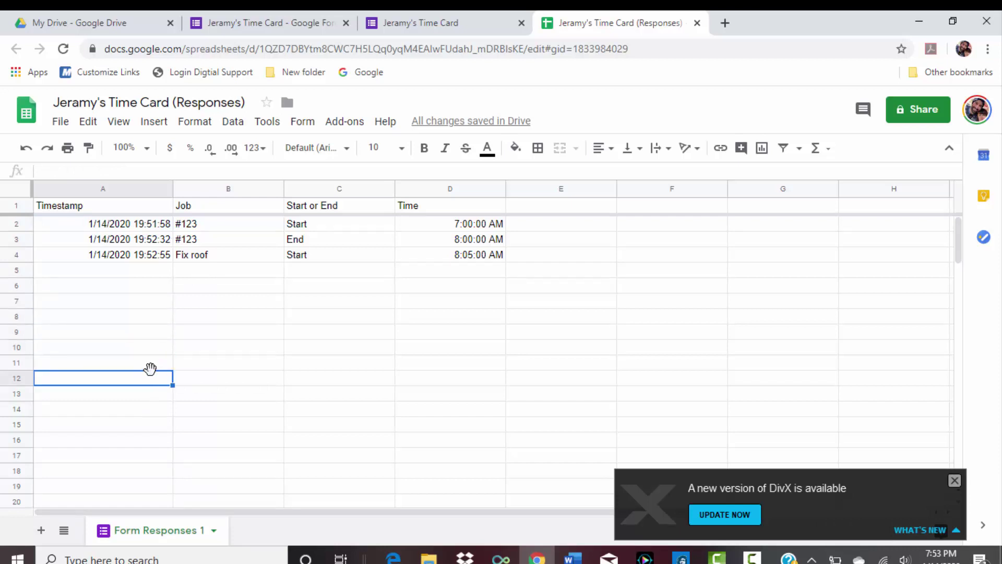
left_click(156, 396)
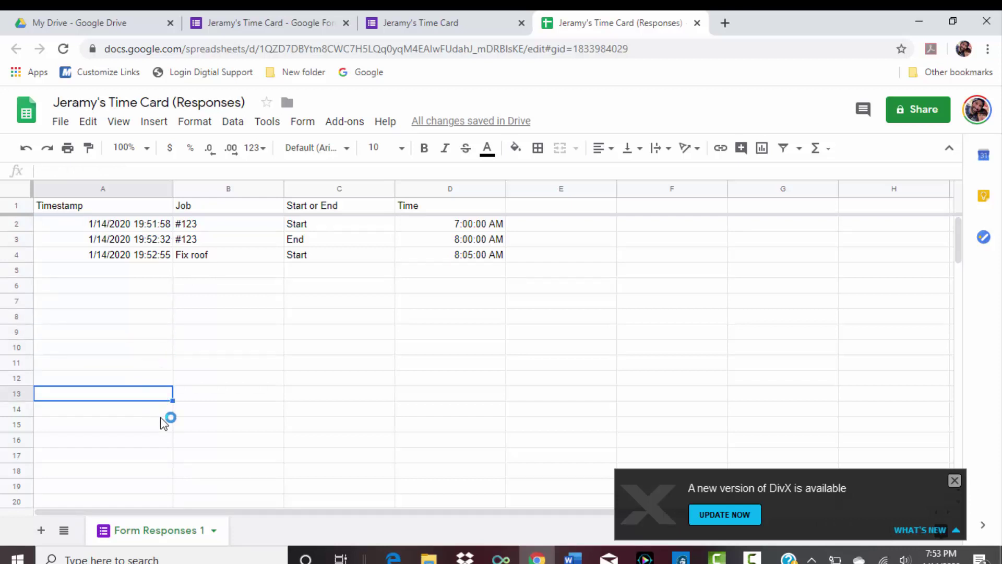
Return to the form editor and view the Responses summary showing 3 responses with charts
left_click(444, 23)
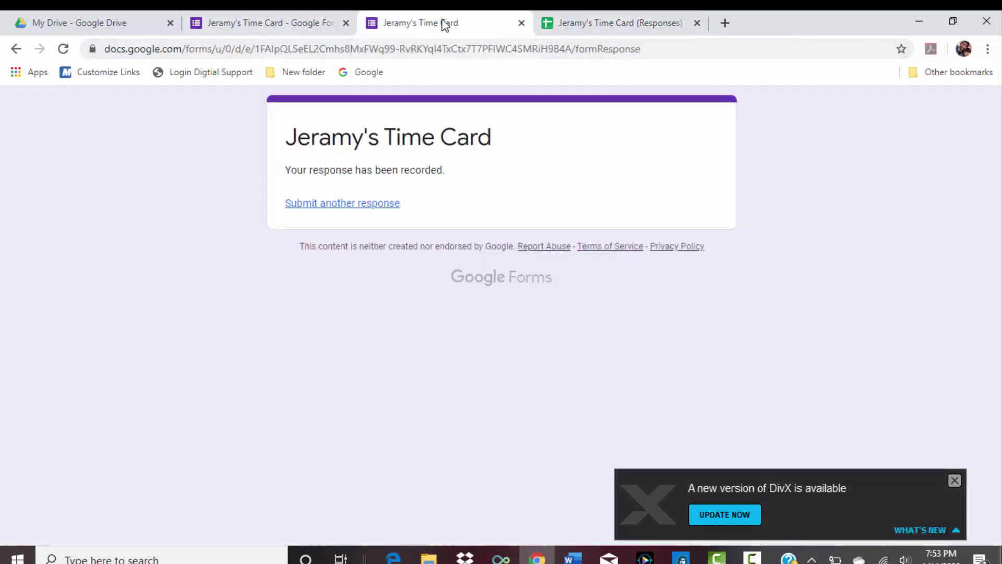
left_click(276, 24)
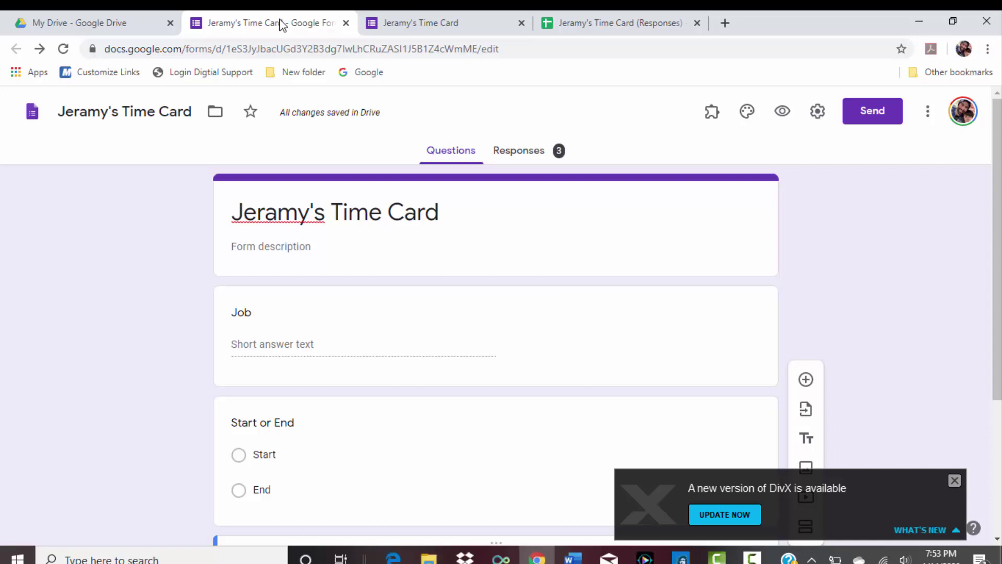
left_click(519, 53)
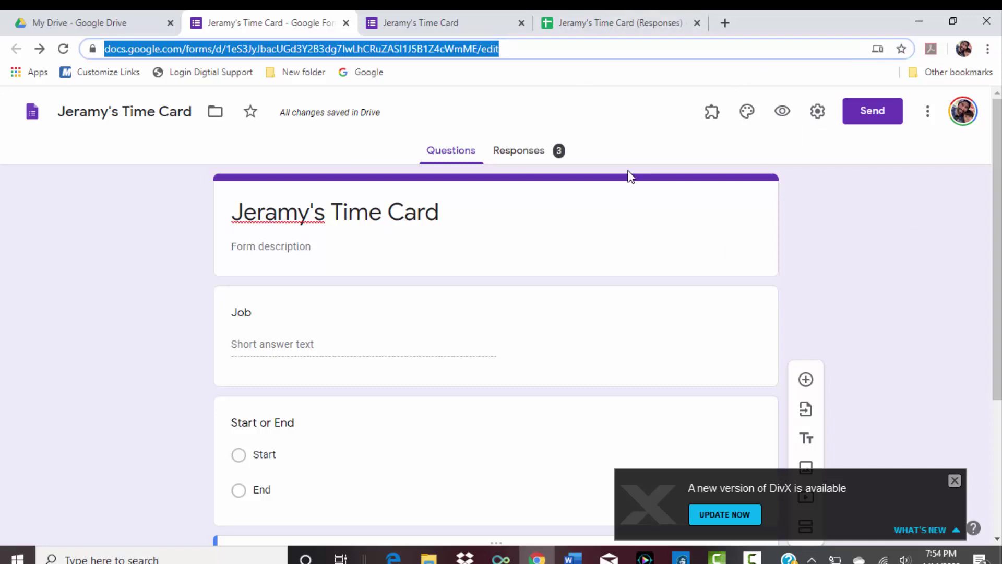
left_click(526, 156)
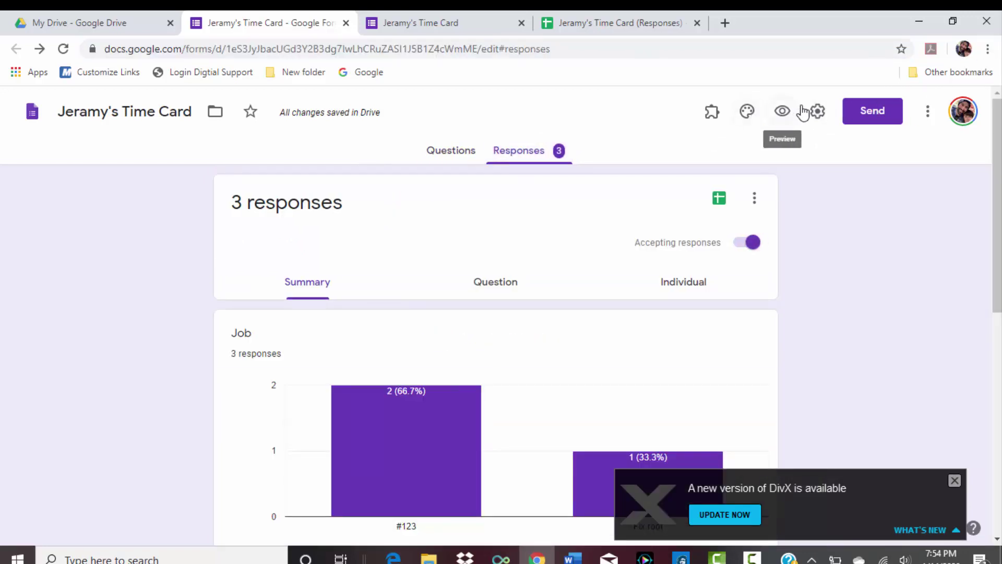
left_click(927, 113)
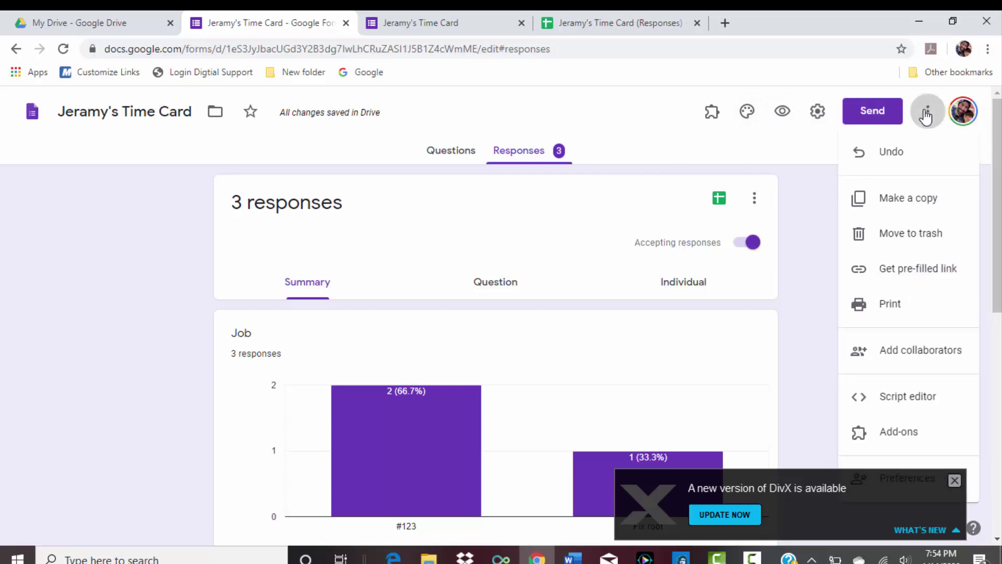
left_click(868, 117)
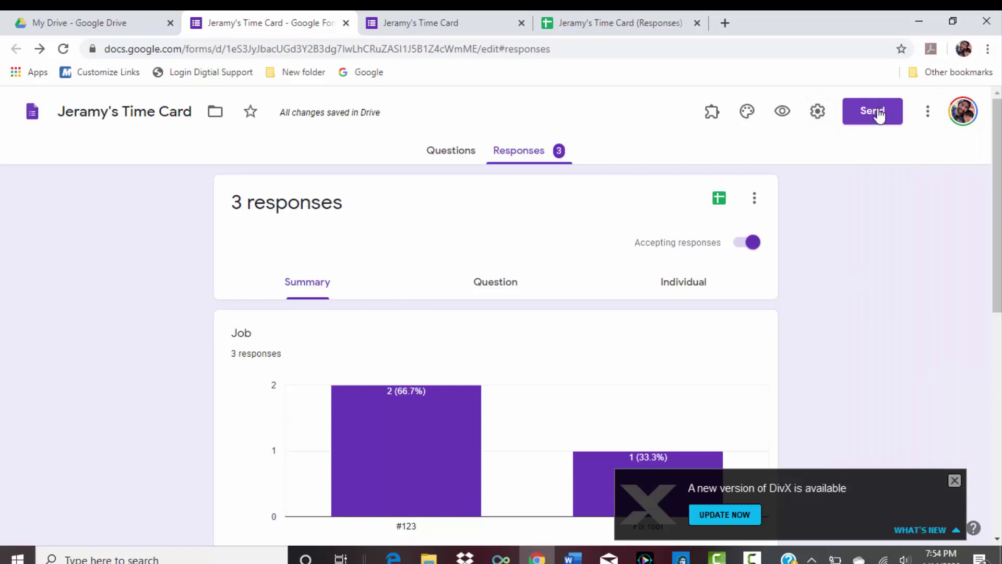
Get the form's shortened share link from Send, then minimize the browser to the desktop
left_click(865, 120)
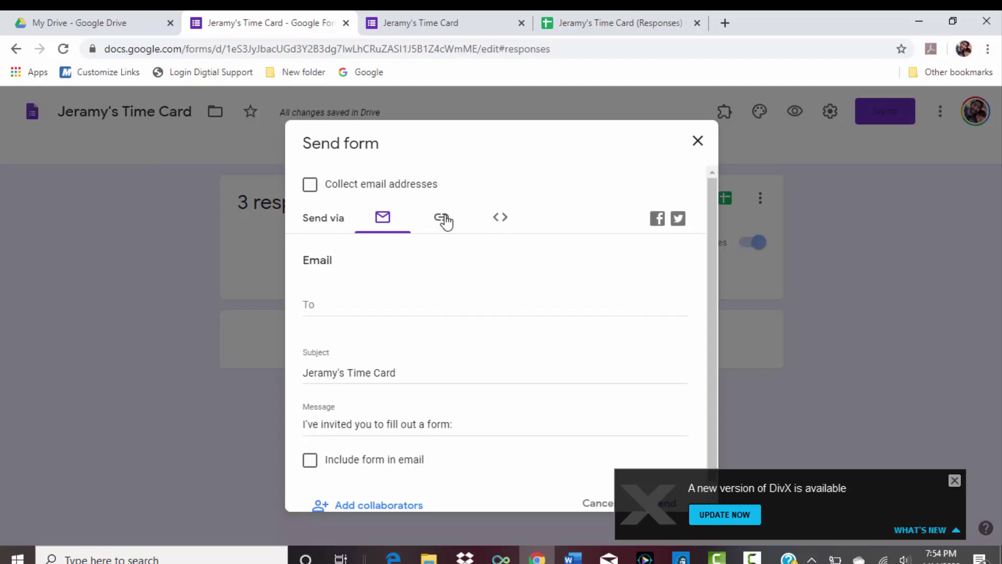
left_click(443, 218)
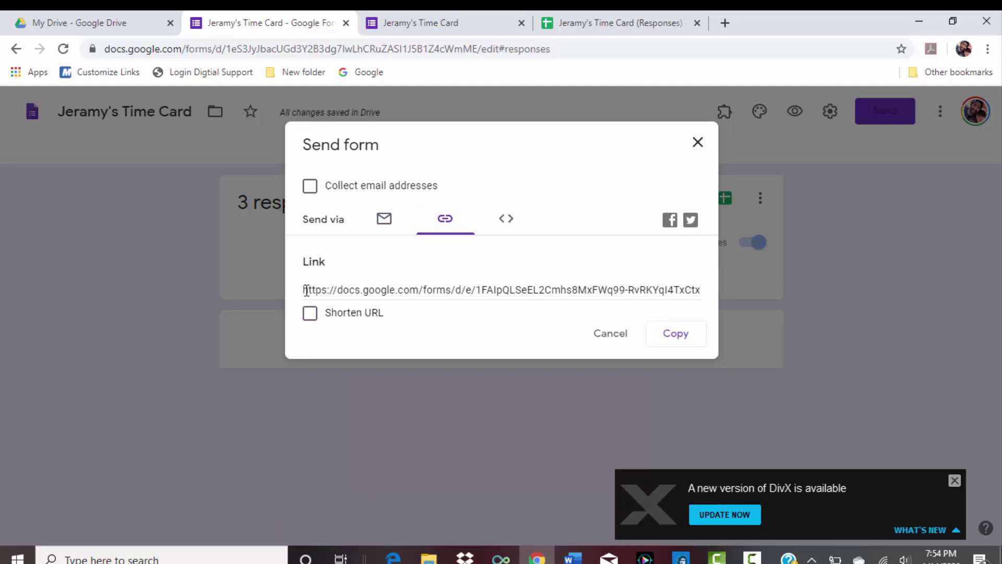
left_click(311, 313)
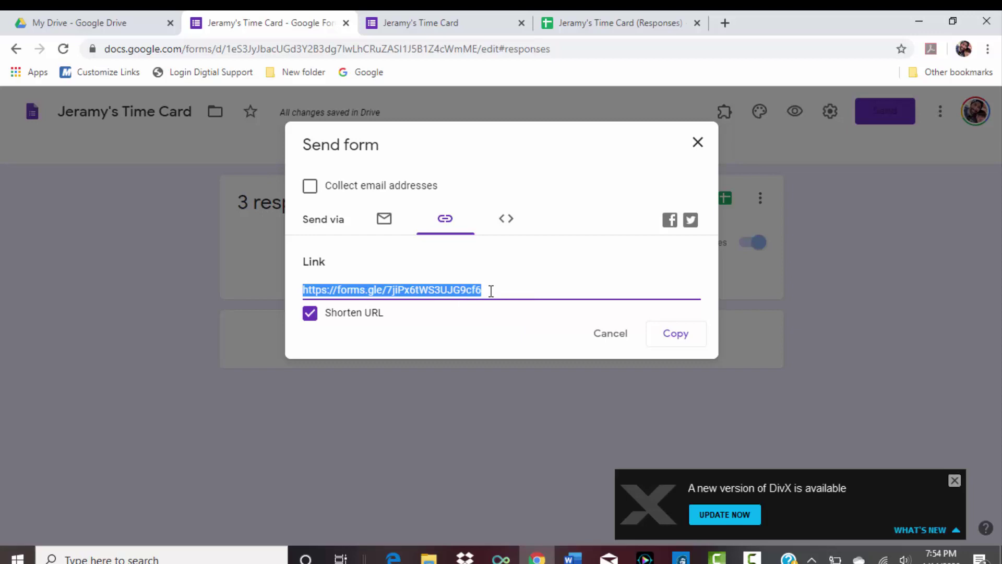
left_click(911, 21)
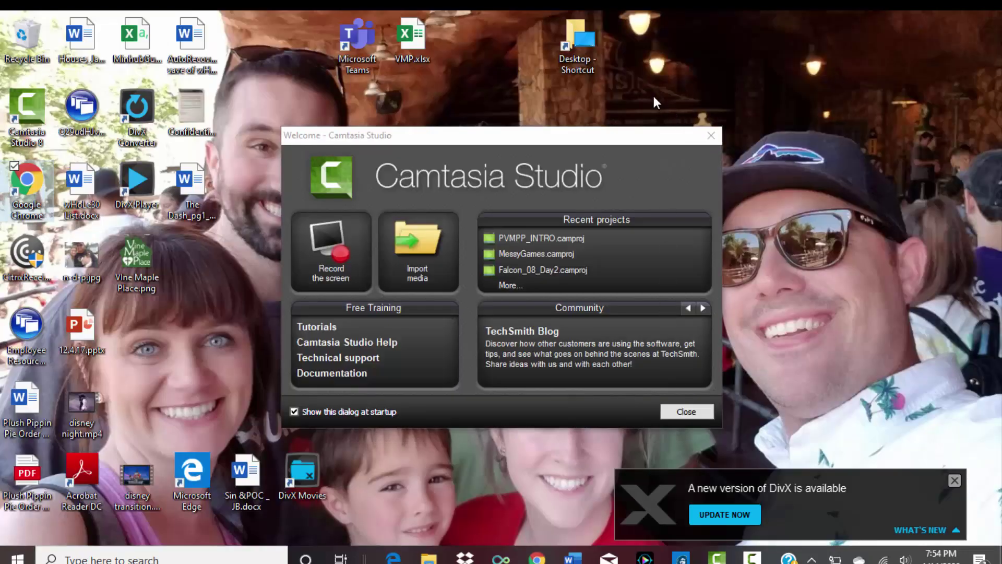
Create a desktop shortcut named TimeCard targeting the pasted forms.gle short link
right_click(856, 385)
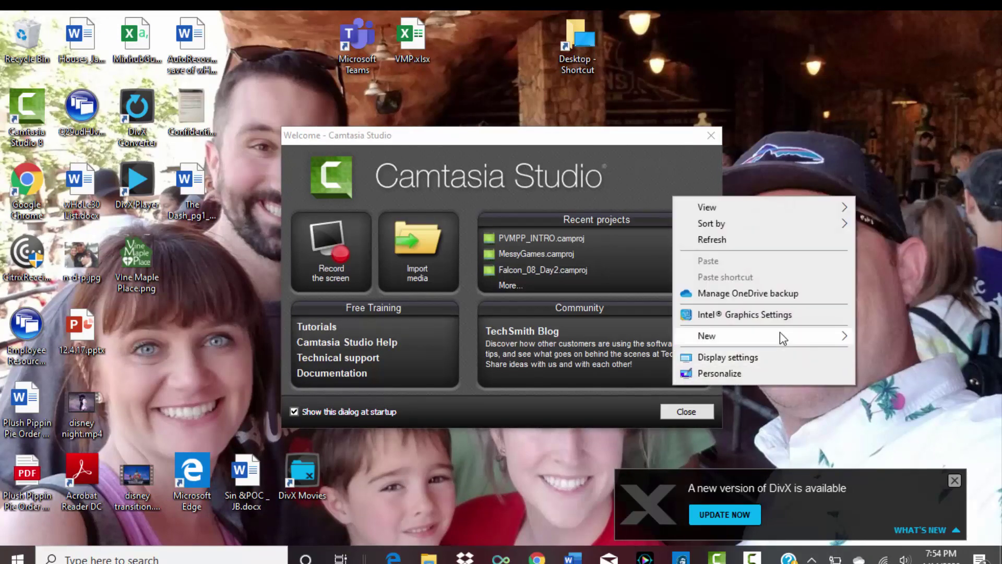
mouse_move(780, 337)
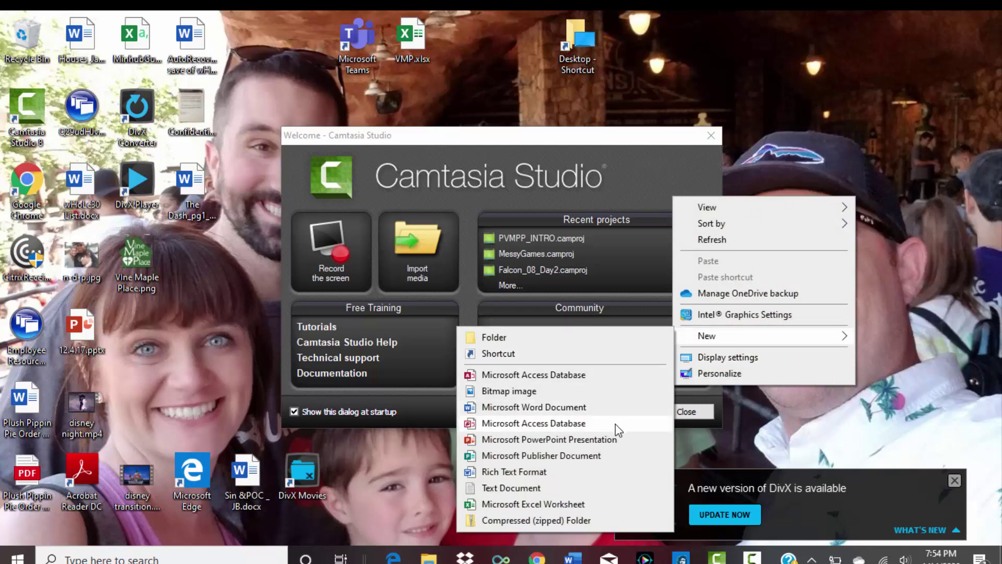
left_click(511, 355)
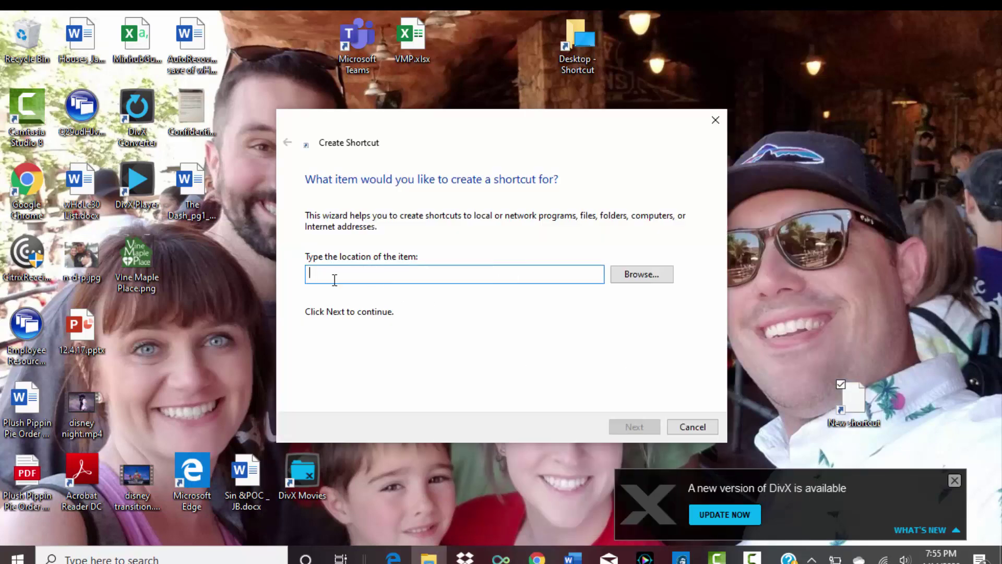
type("https://forms.gle/7jiPx6tWS3UJG9cf6")
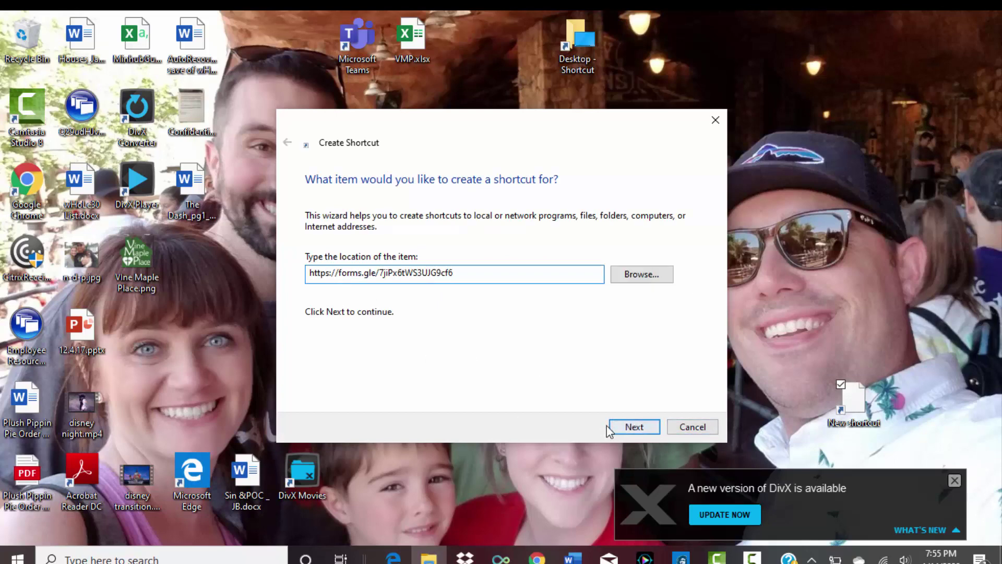
left_click(642, 429)
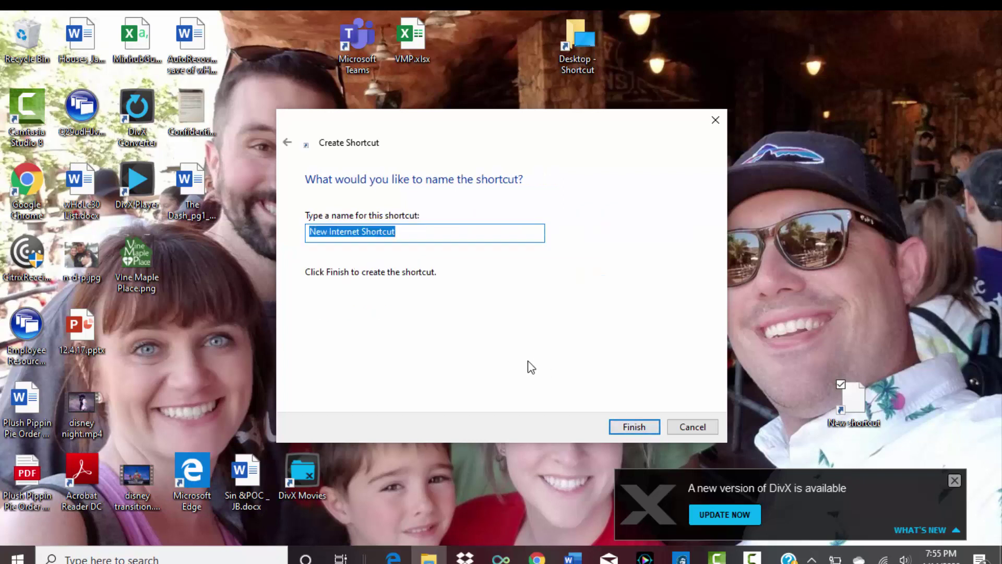
type("Time")
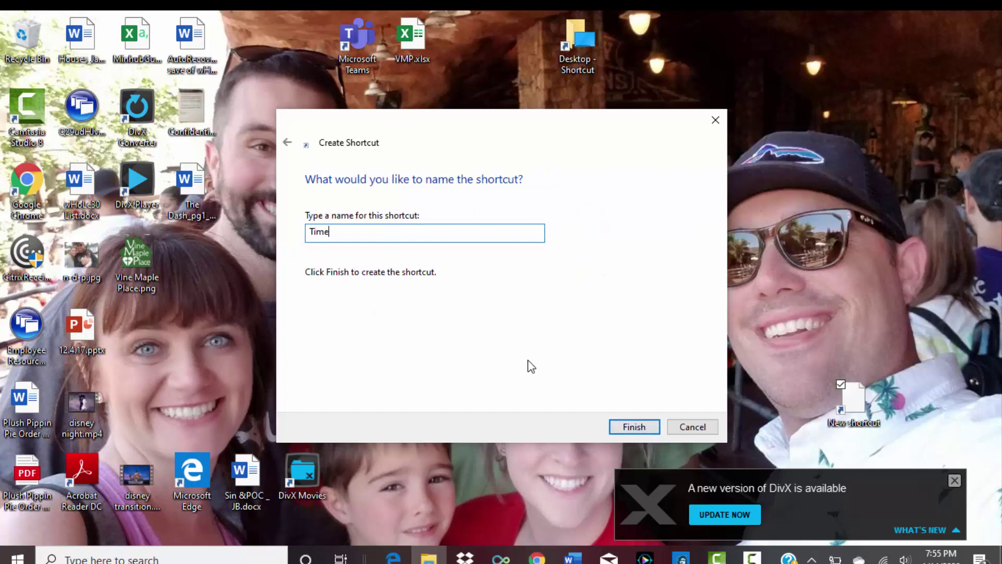
type("Card")
left_click(635, 428)
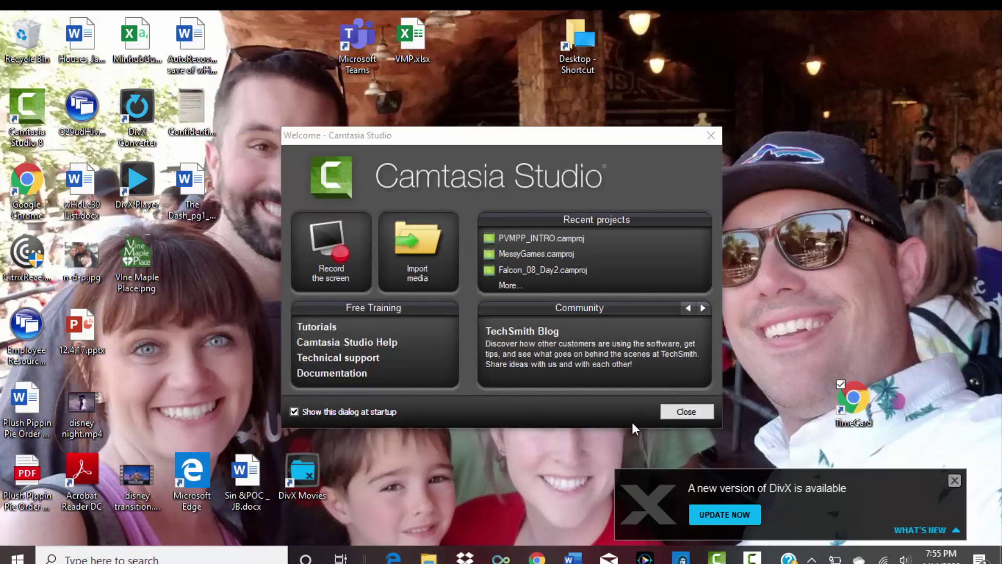
Reposition the TimeCard shortcut, open the form from it, and close the responses sheet tab
left_click_drag(851, 413, 810, 333)
left_click(784, 398)
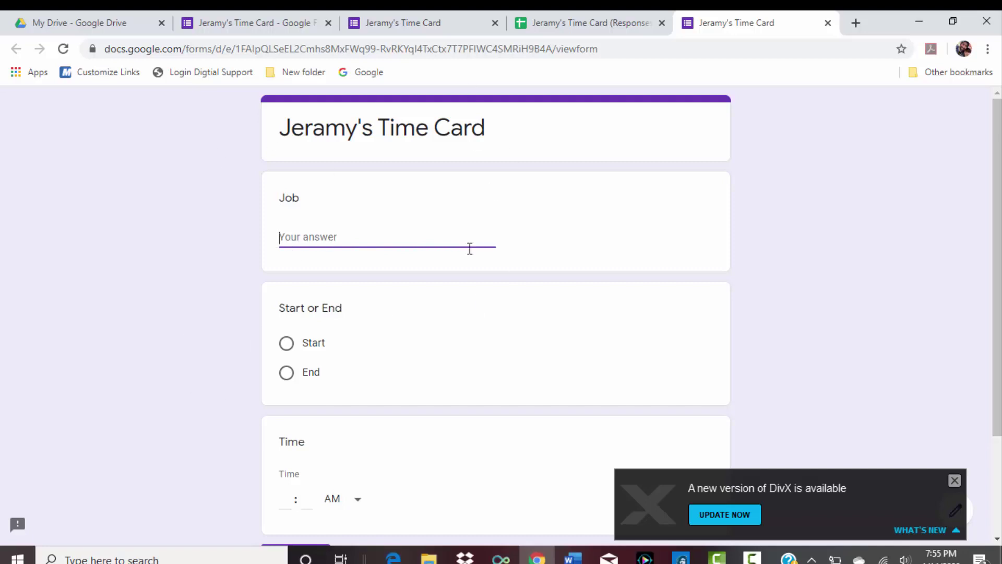
left_click(552, 21)
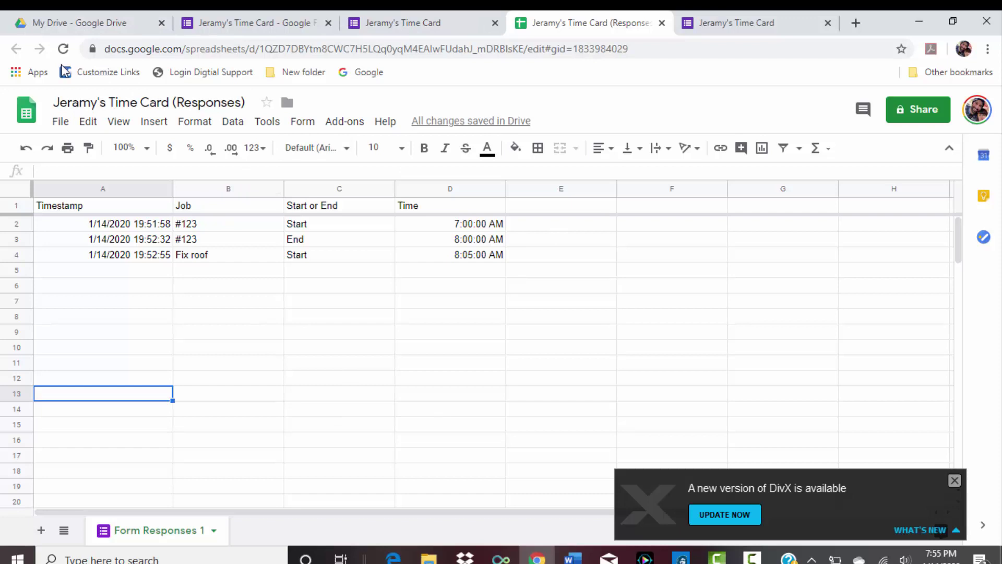
left_click(664, 23)
Reload My Drive and open the Jeramy's Time Card (Responses) spreadsheet from Quick Access
left_click(92, 25)
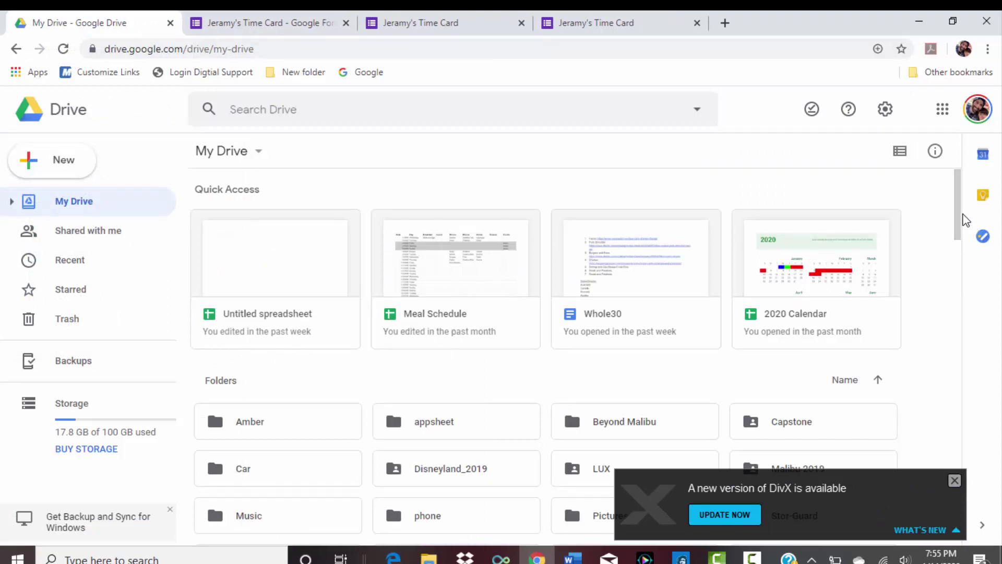
scroll(964, 230, "down", 5)
scroll(967, 261, "up", 1)
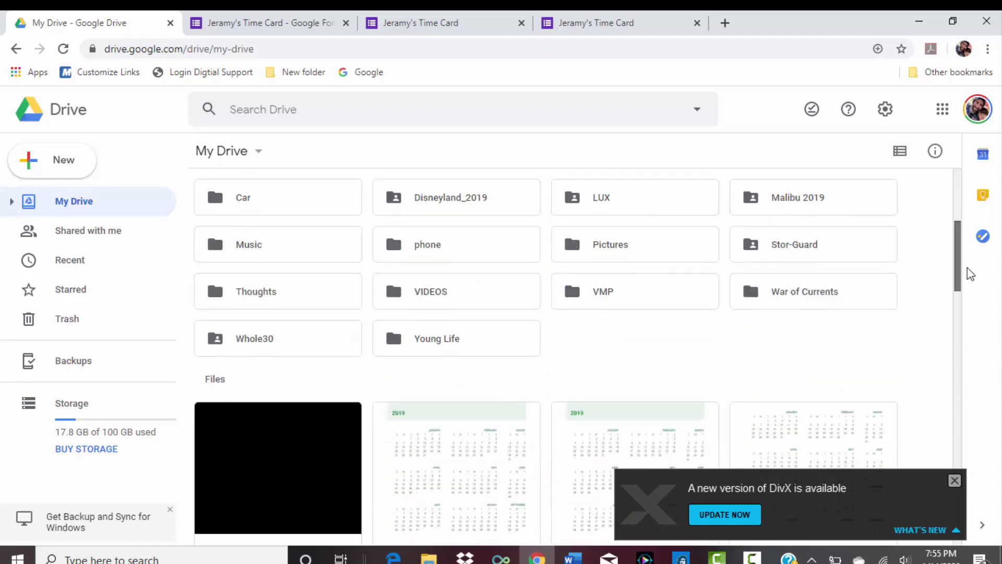
scroll(968, 282, "down", 3)
scroll(972, 261, "up", 8)
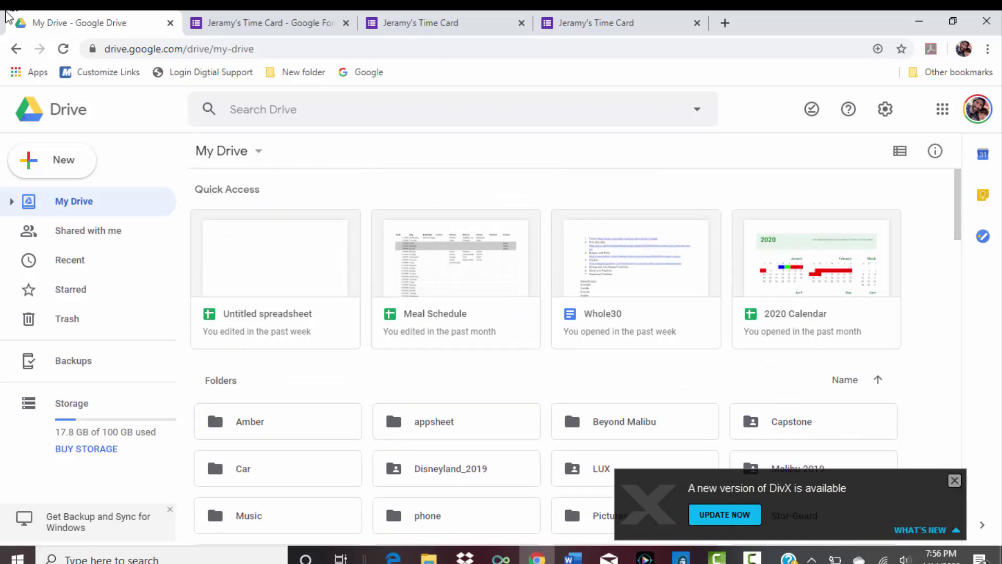
left_click(64, 50)
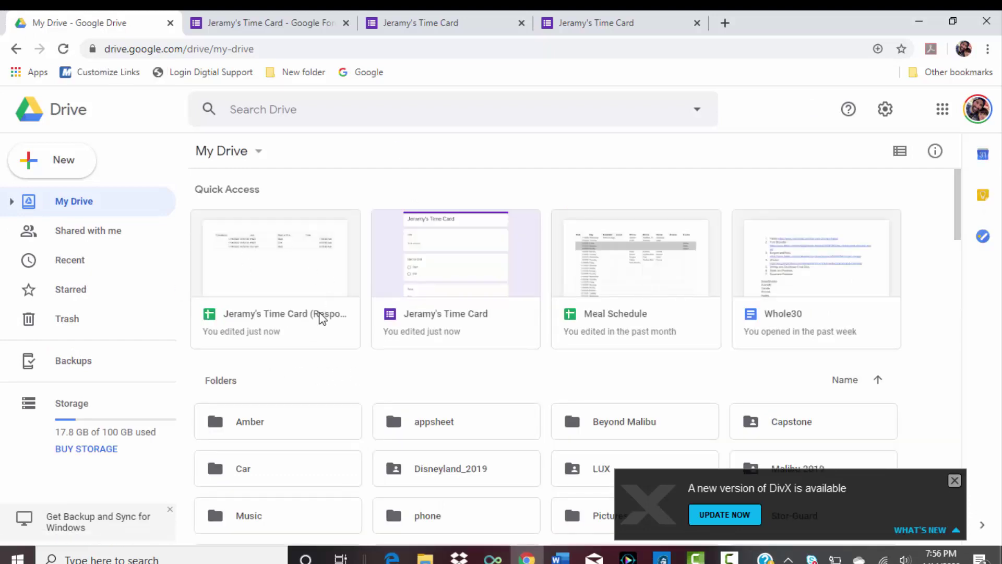
double_click(322, 291)
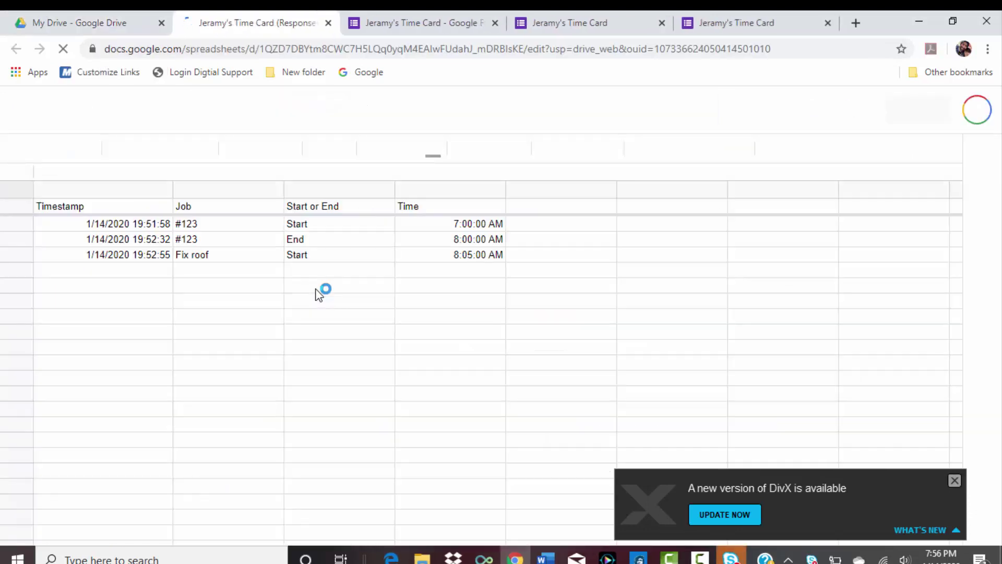